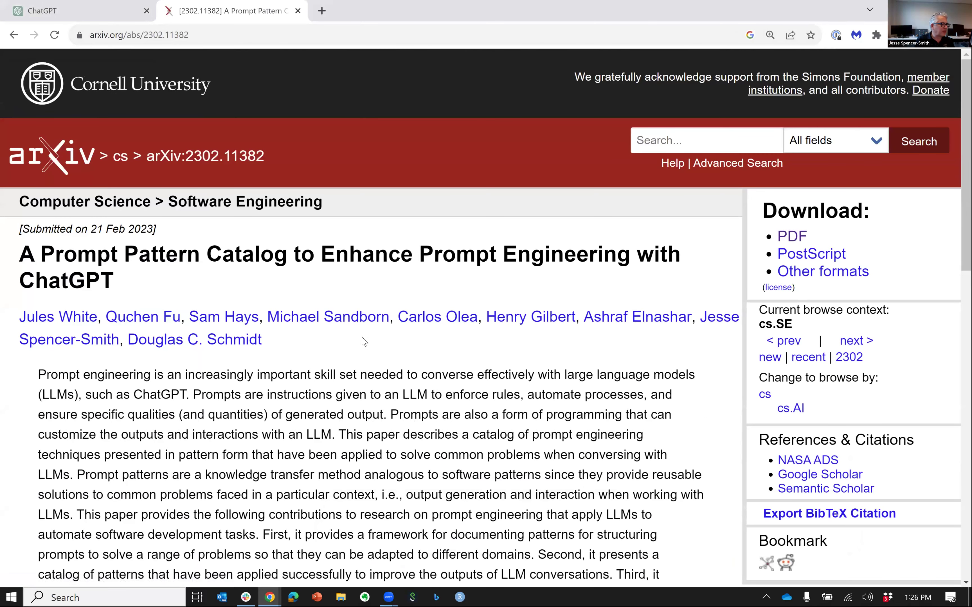
Step: Open the paper's PDF from its arXiv page and save it as 2302.11382.pdf in the Downloads folder
click(792, 237)
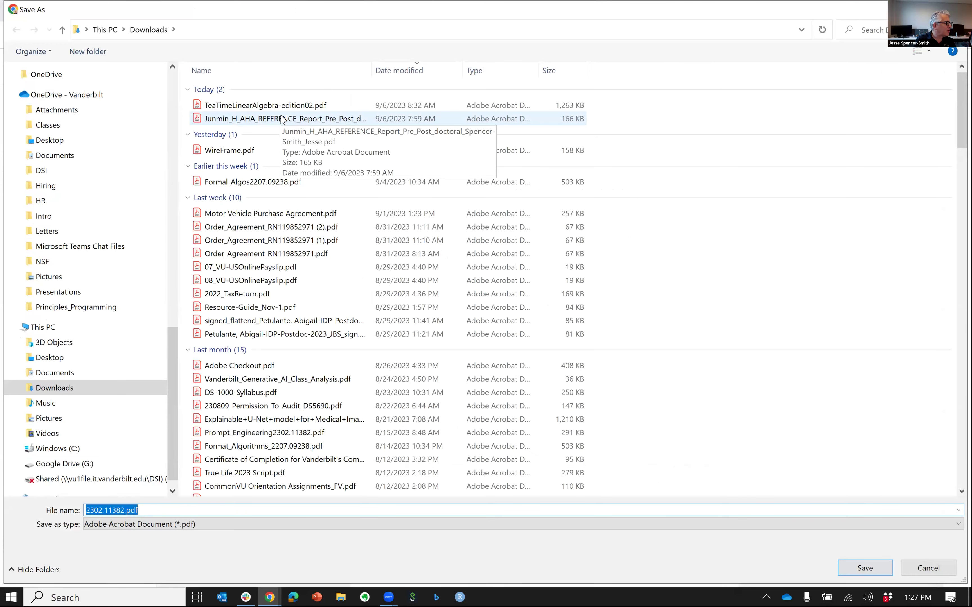
scroll(594, 213, down, 4)
scroll(594, 214, up, 4)
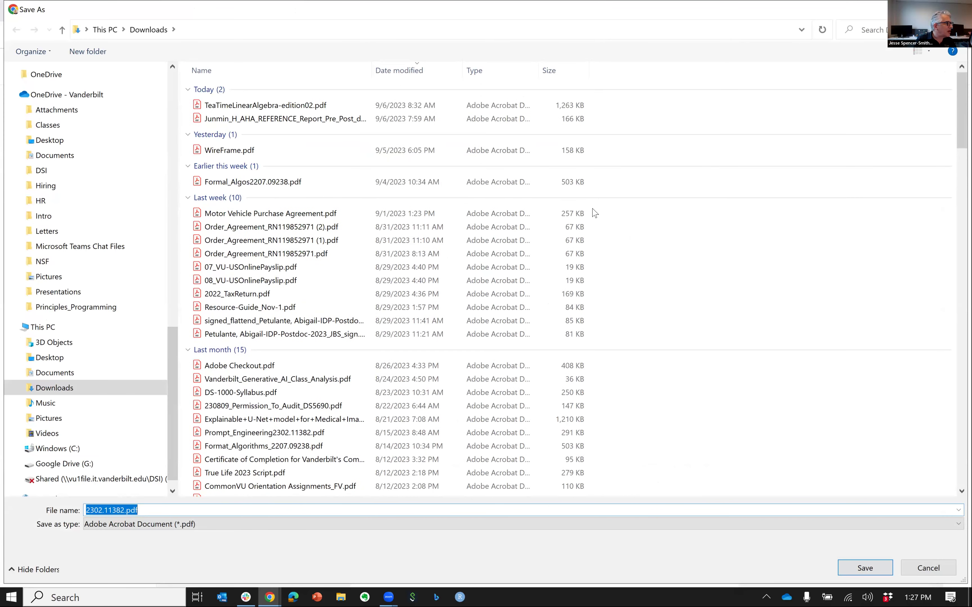
click(416, 71)
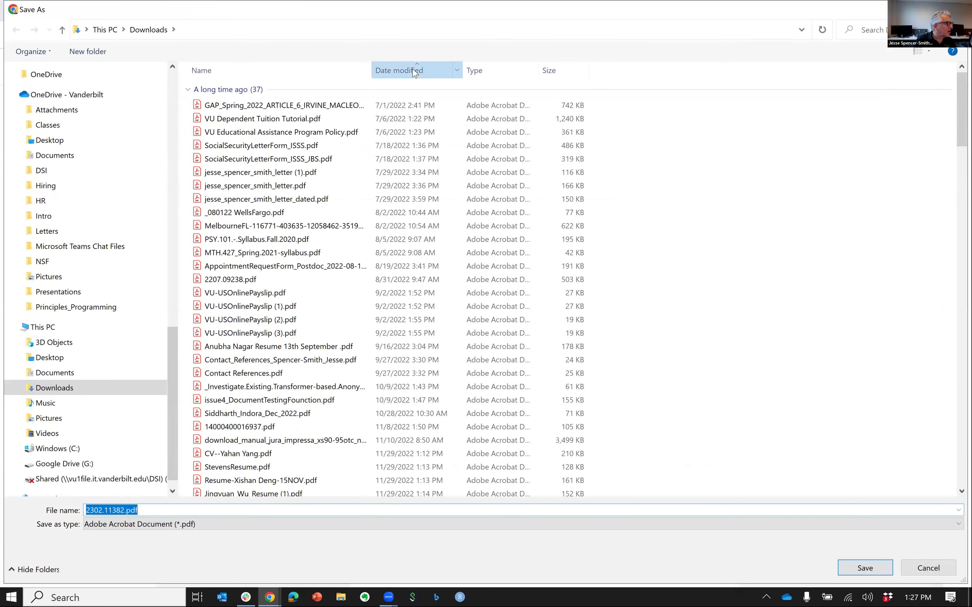
click(415, 72)
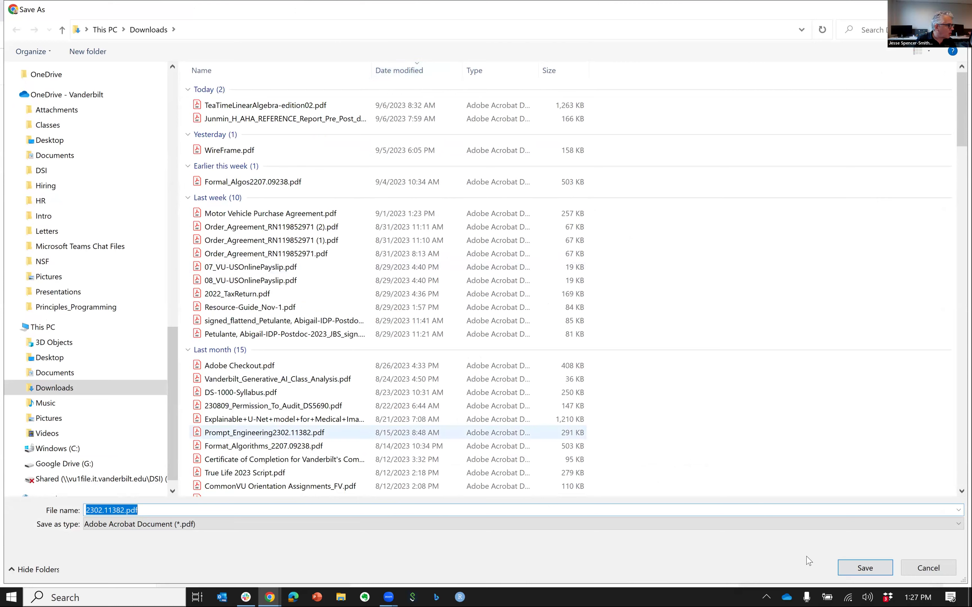
click(865, 569)
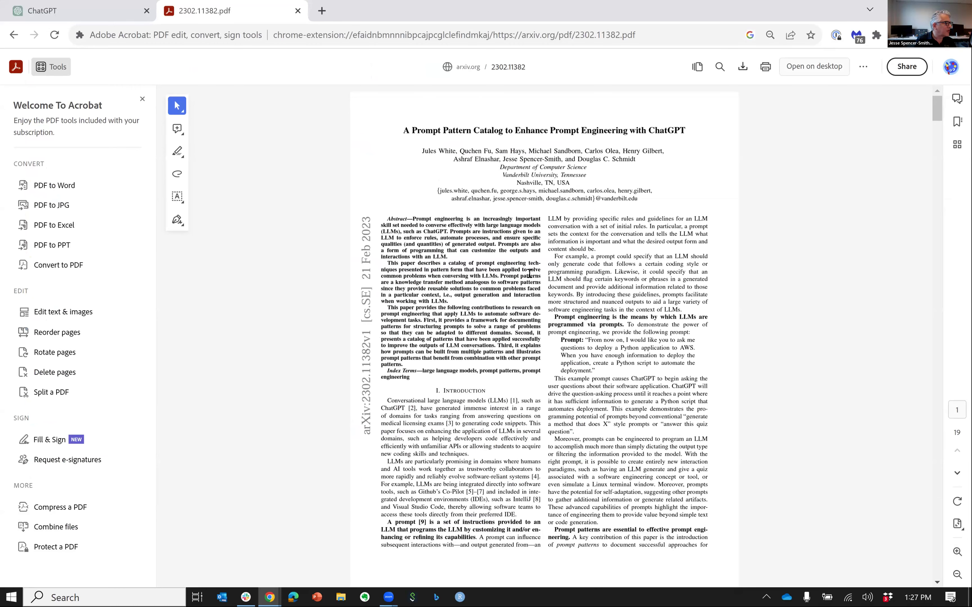
Step: Switch to ChatGPT and attach 2302.11382.pdf from Downloads to a new GPT-4 Advanced Data Analysis chat
click(60, 11)
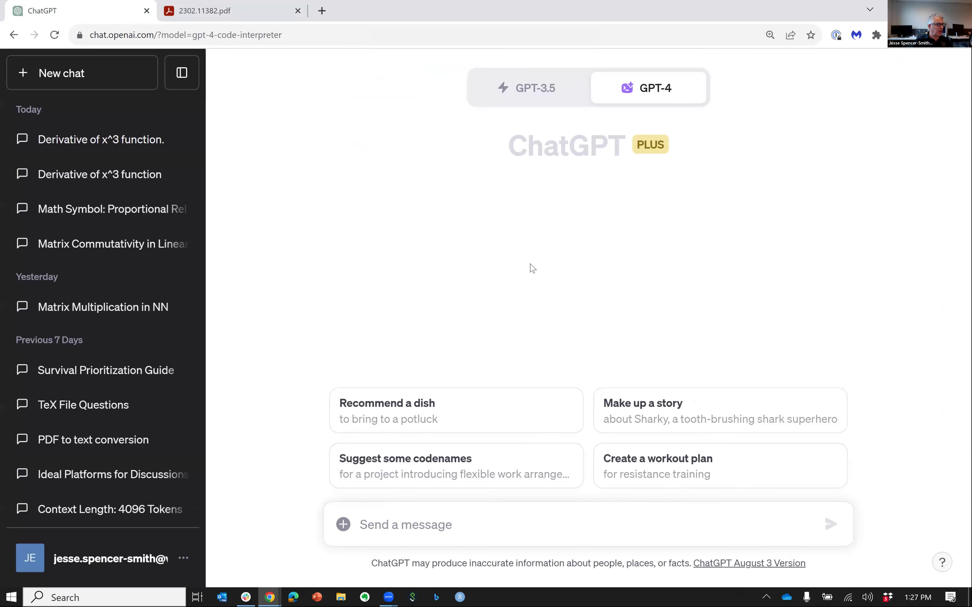
mouse_move(643, 89)
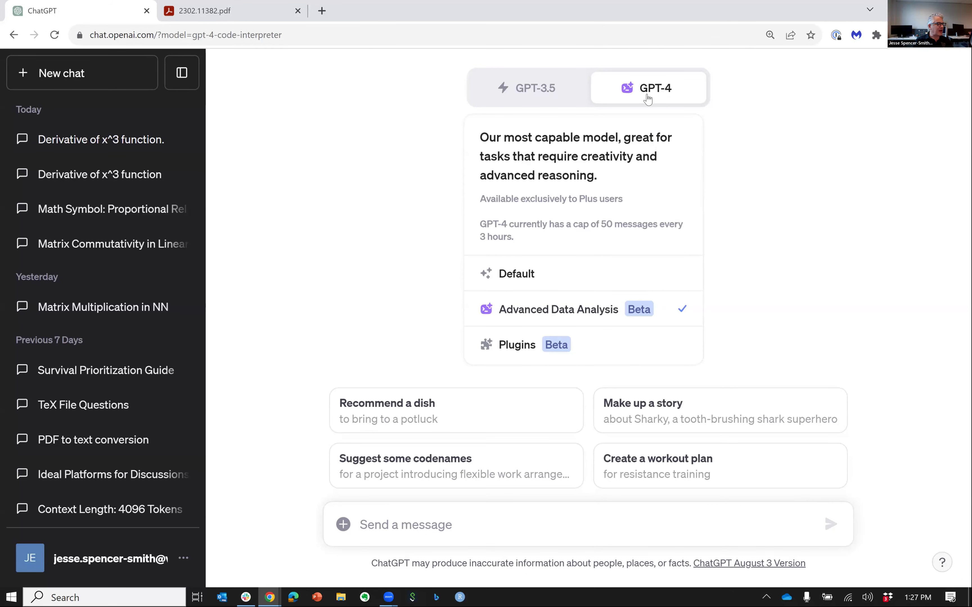
click(343, 524)
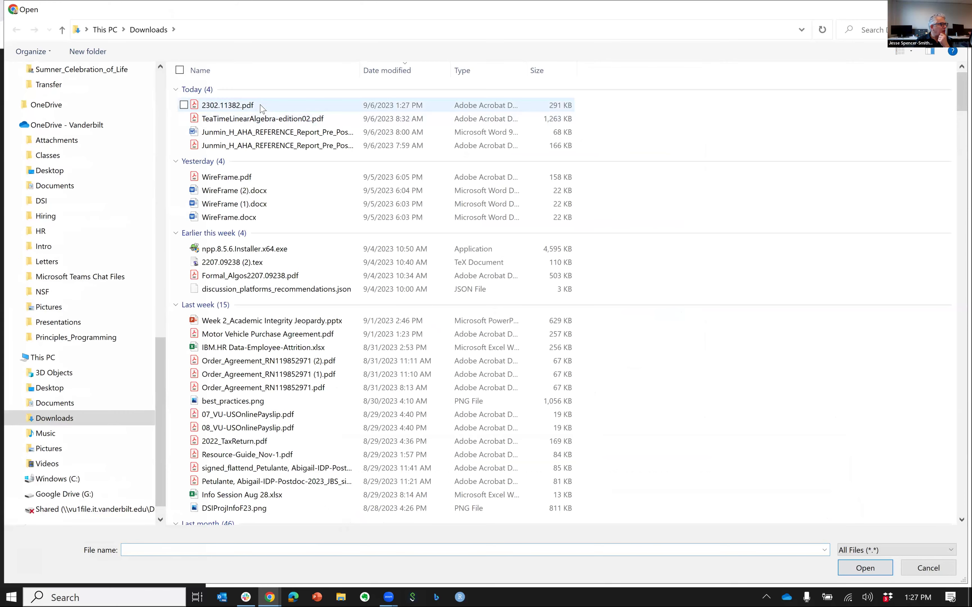
click(254, 108)
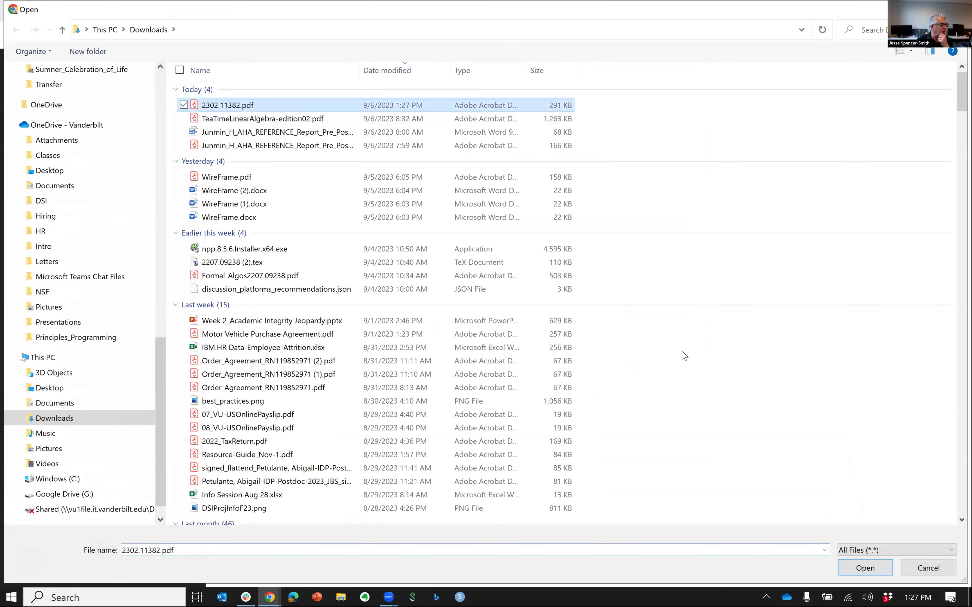
click(854, 568)
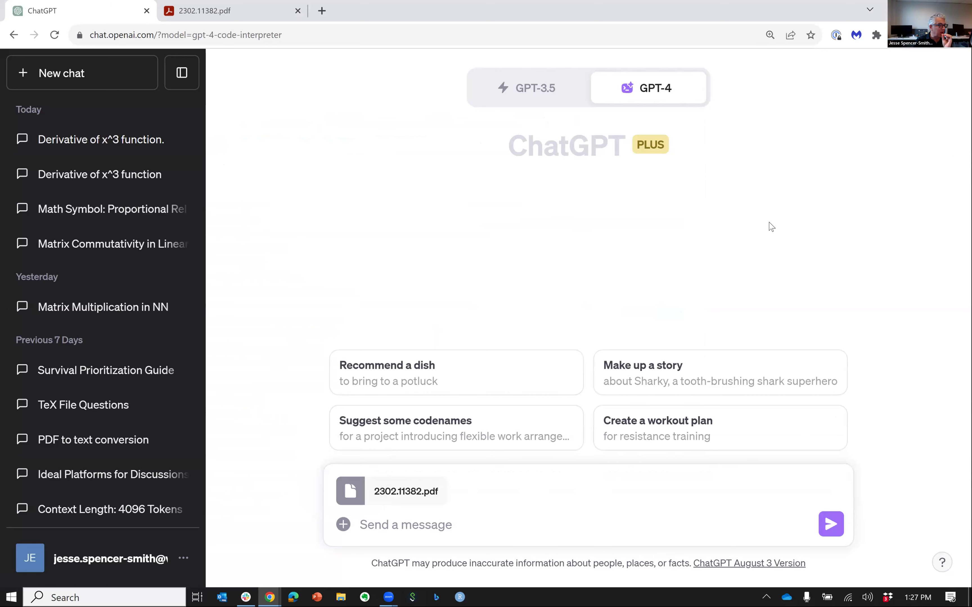
Step: Send the prompt "Please summarize this paper." with the attached PDF
click(417, 528)
text(Please summarize this paper)
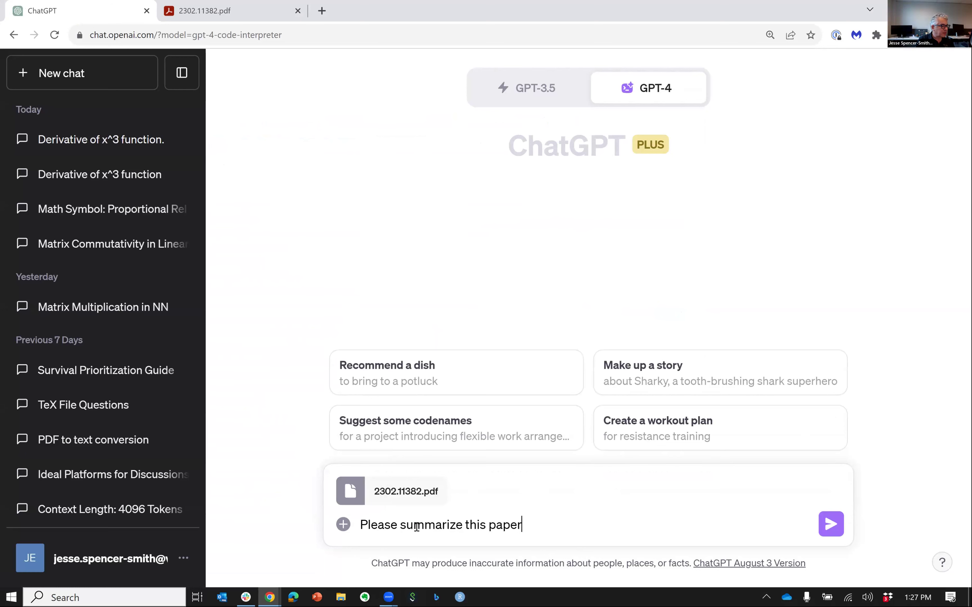
key(Return)
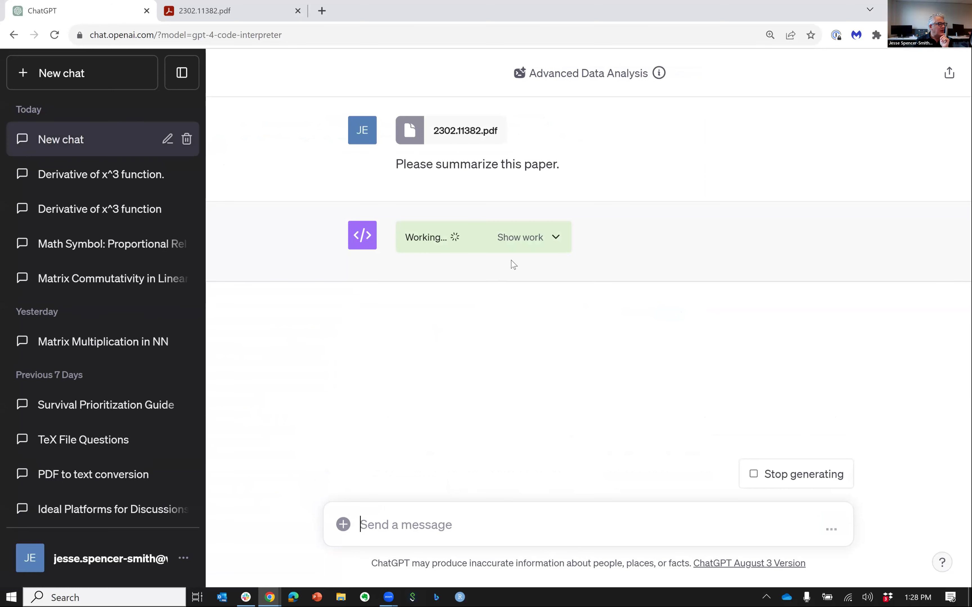
Step: Expand the running work to examine the Python code that reads the PDF, and collapse it again
click(559, 240)
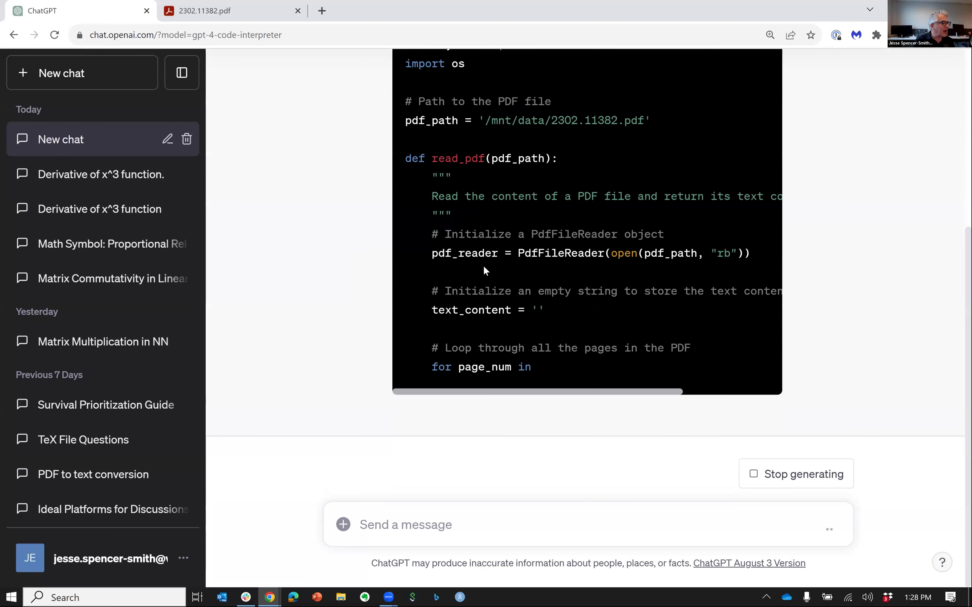
scroll(483, 265, up, 5)
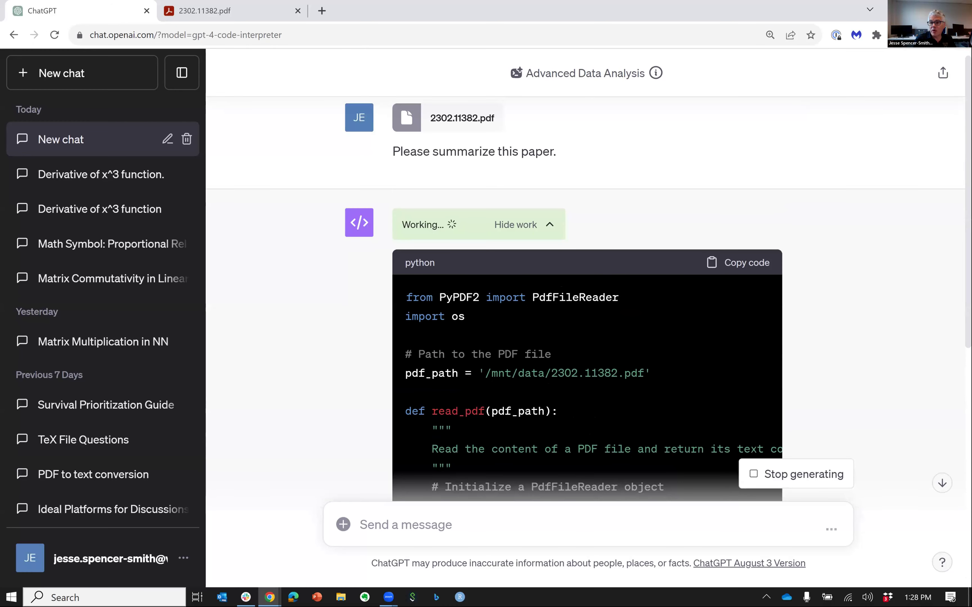
click(548, 226)
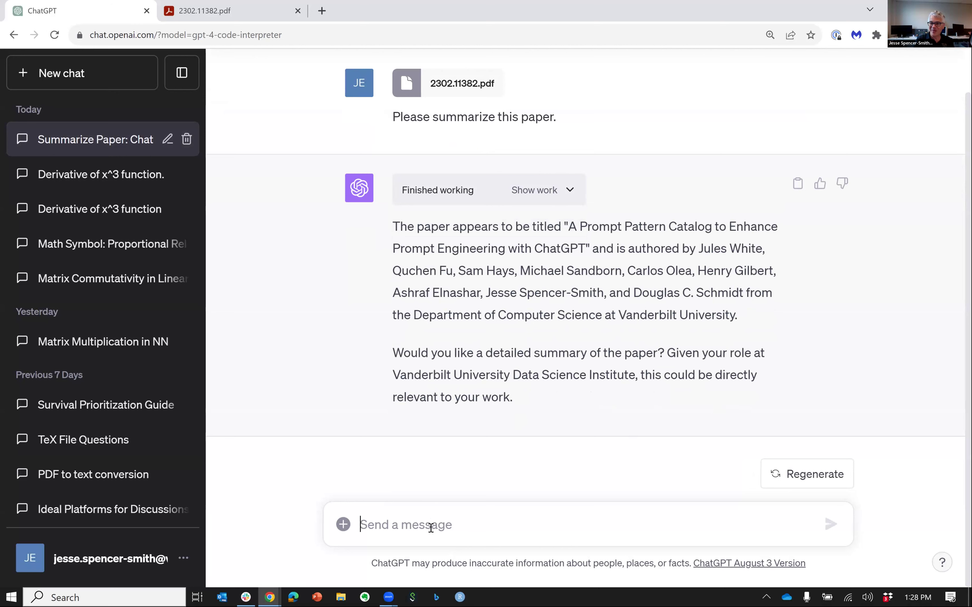
Step: Reply "Yes, please do!" to the offer of a detailed summary and briefly view the code being run
text(Yes, )
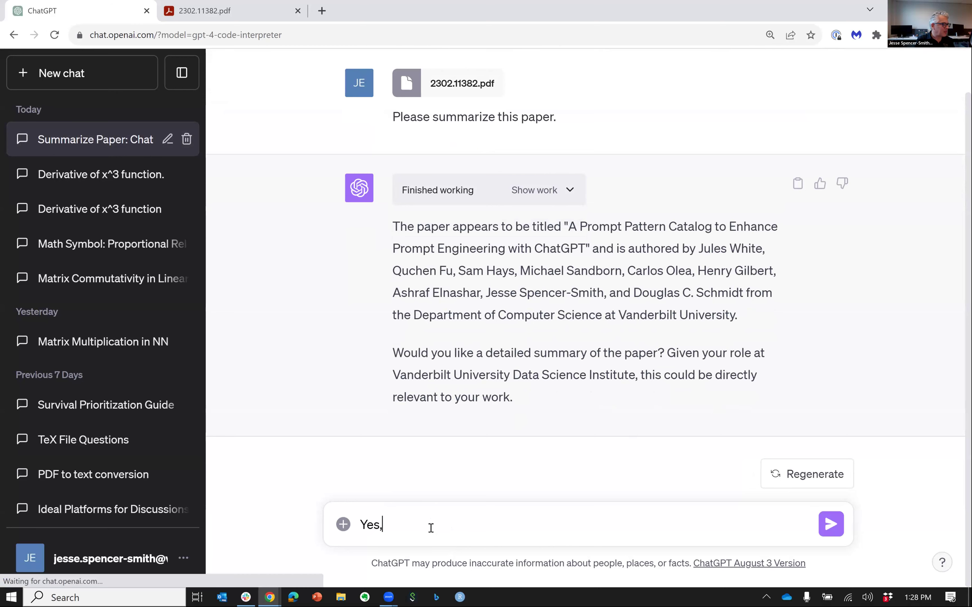
text(pe)
key(XF86AudioLowerVolume)
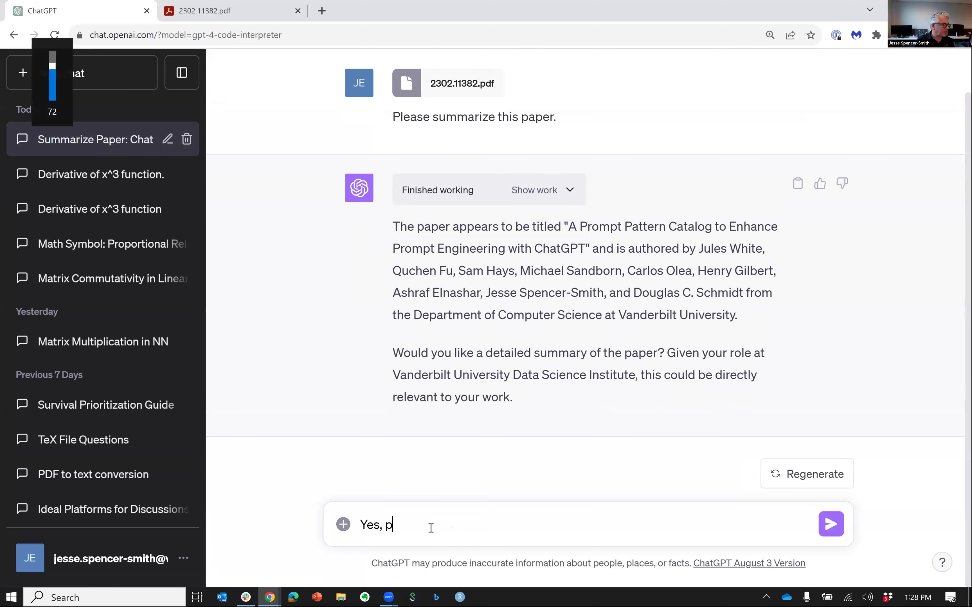
text(lease do!)
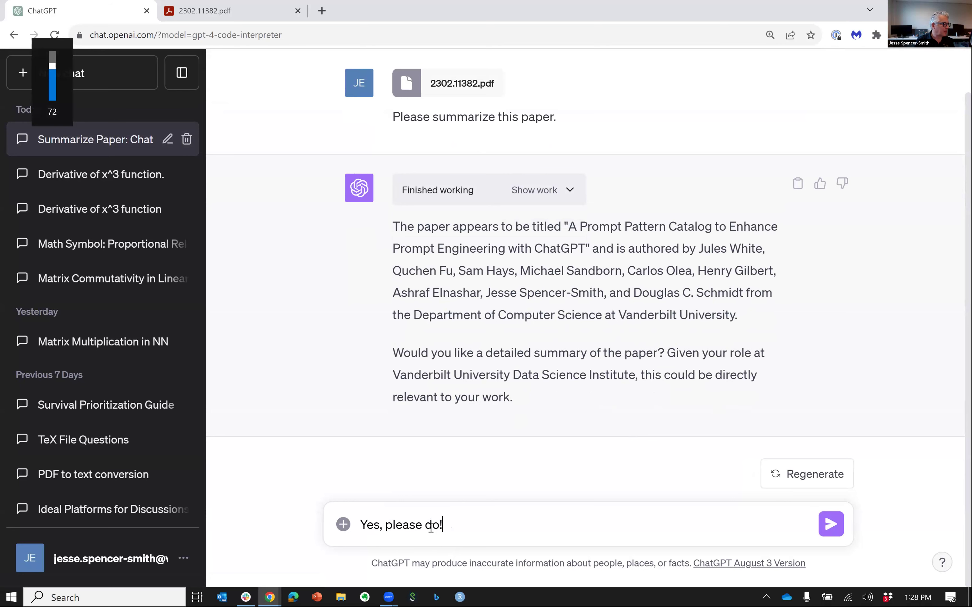
key(Return)
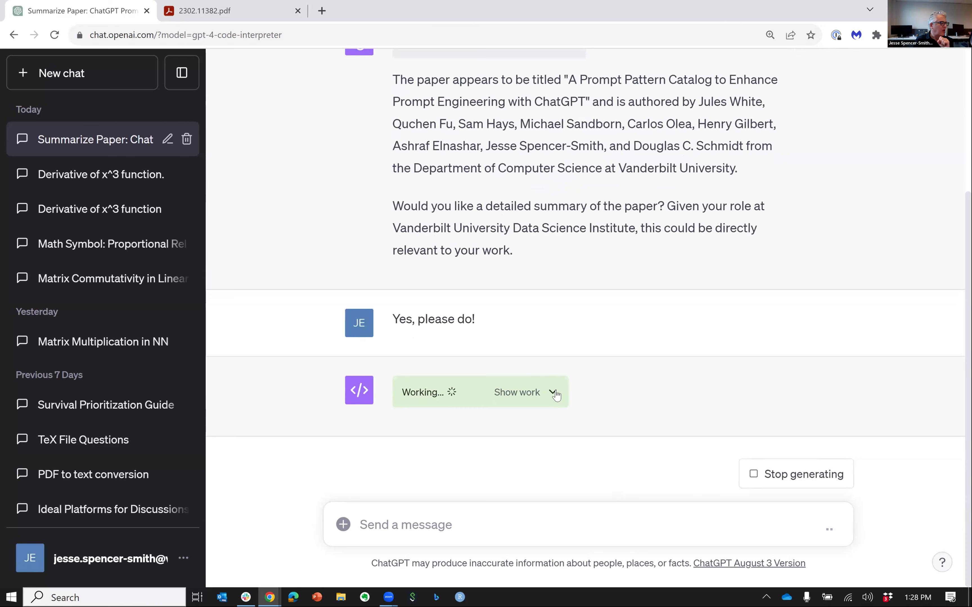
click(554, 391)
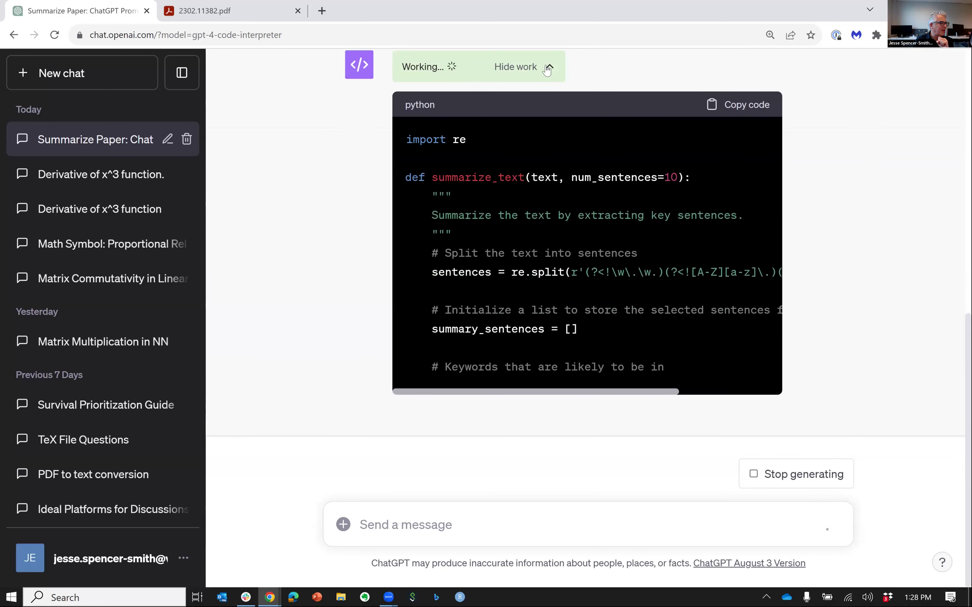
click(548, 66)
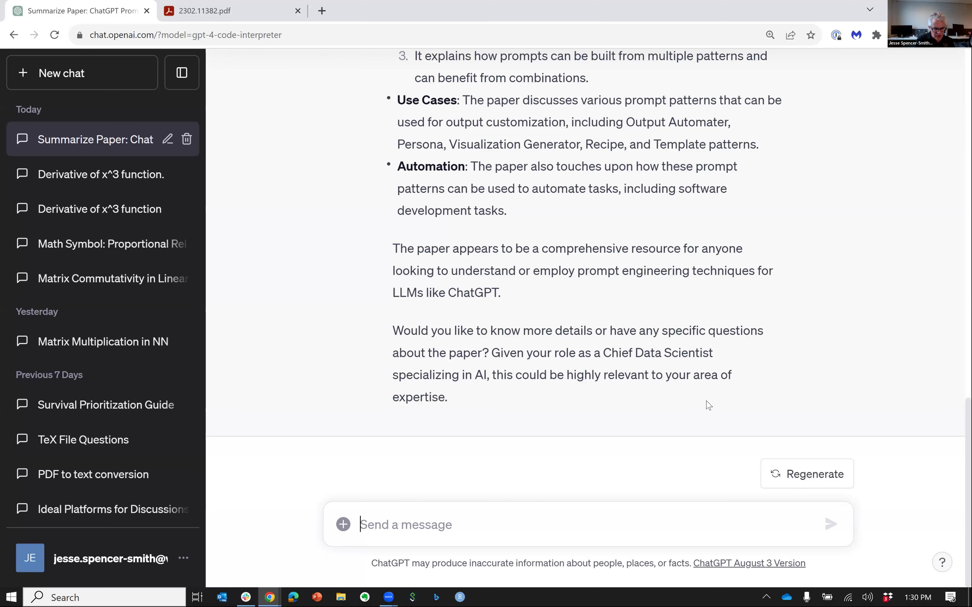
Step: Ask in the same chat "In what year was Marcus Aurelius elevated to emperor in the roman empire?"
text(I)
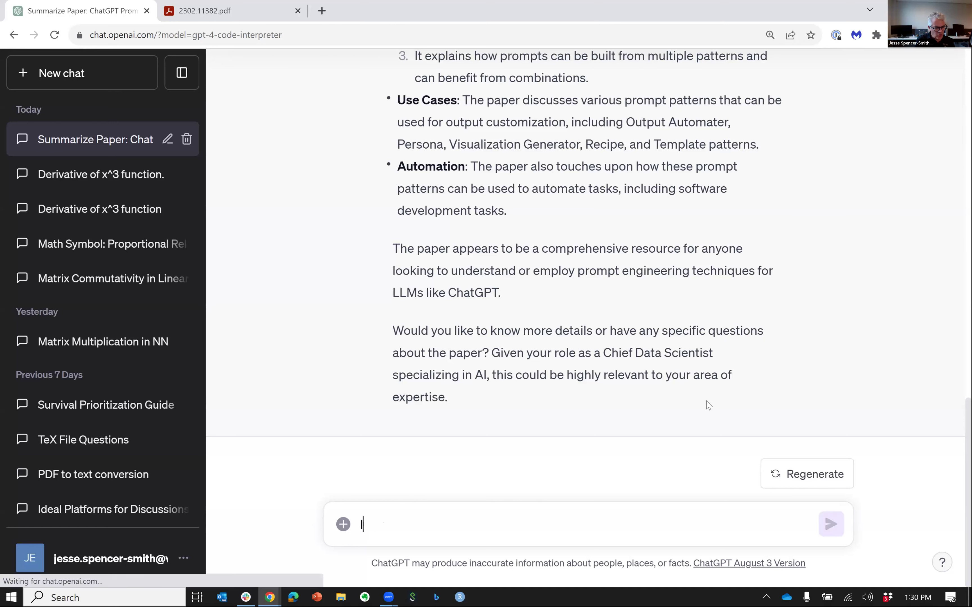
text(n what year )
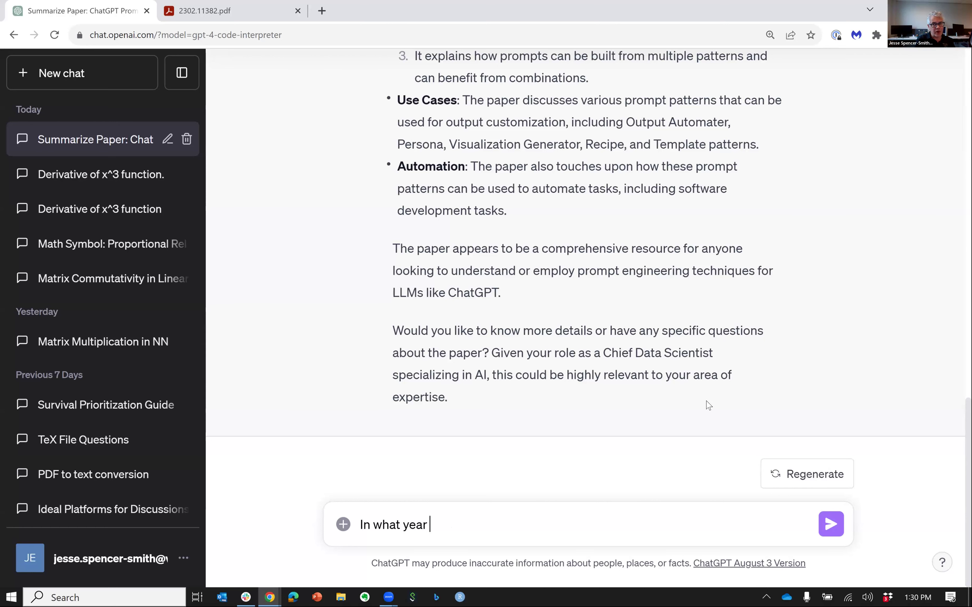
text(was Marcus Aur)
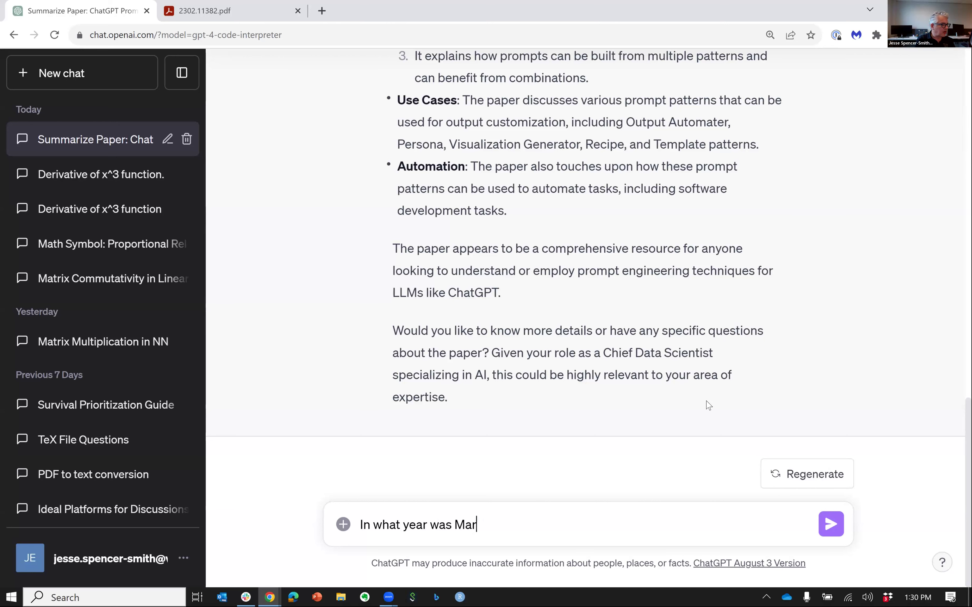
text(elius )
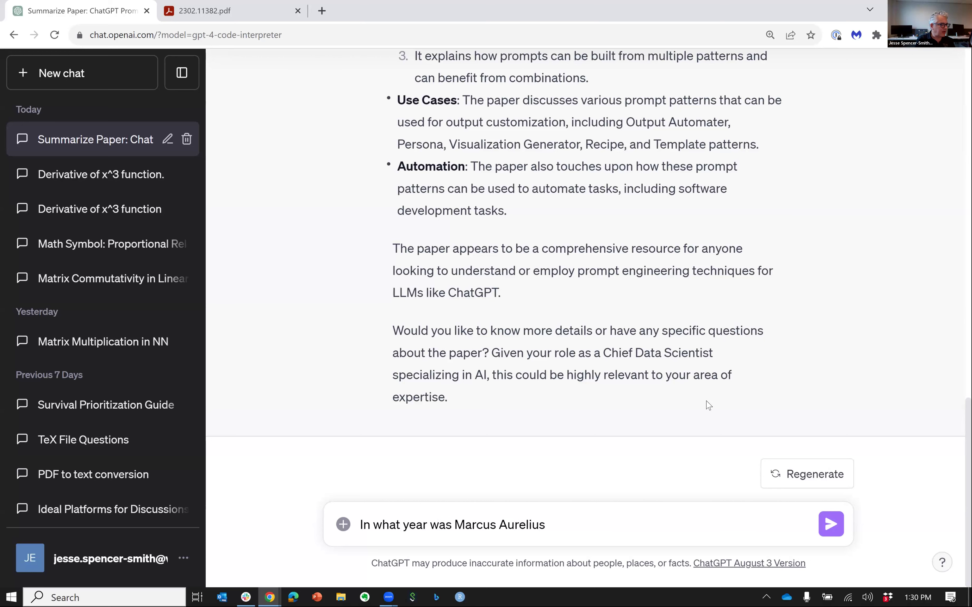
text(elevated to emperor in the roman empire?)
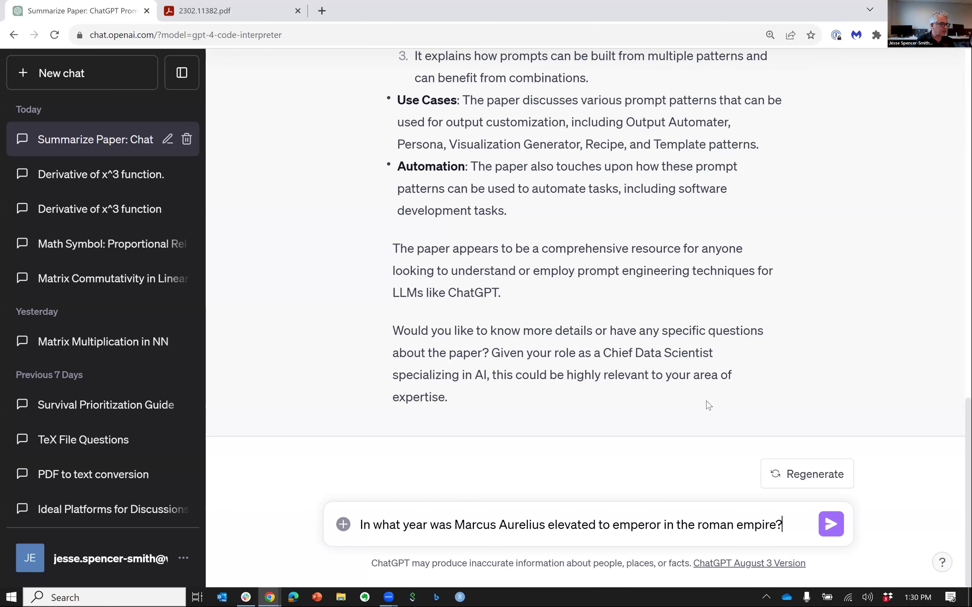
key(Return)
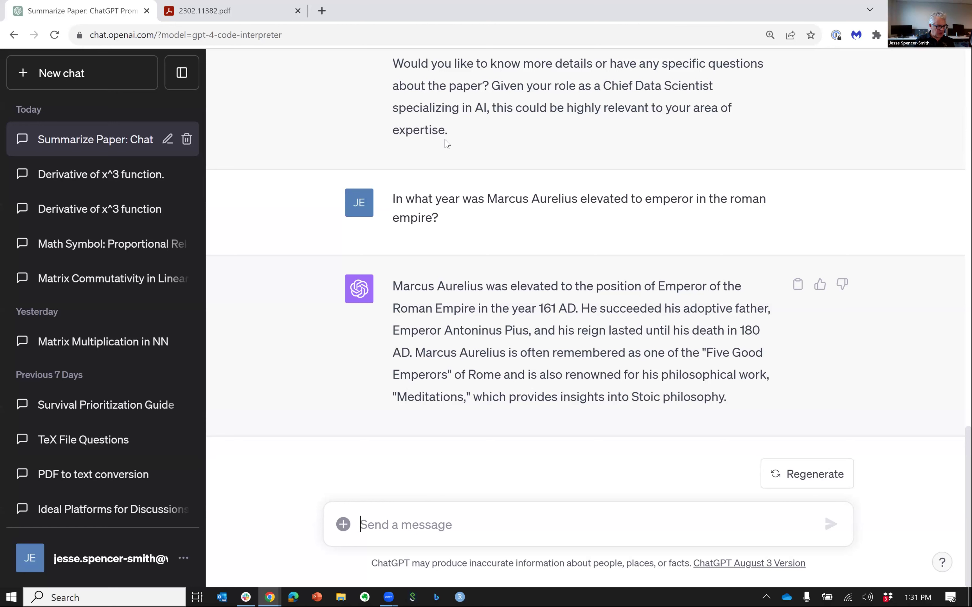
Step: Open Claude at claude.ai in a new browser tab
key(alt+Tab)
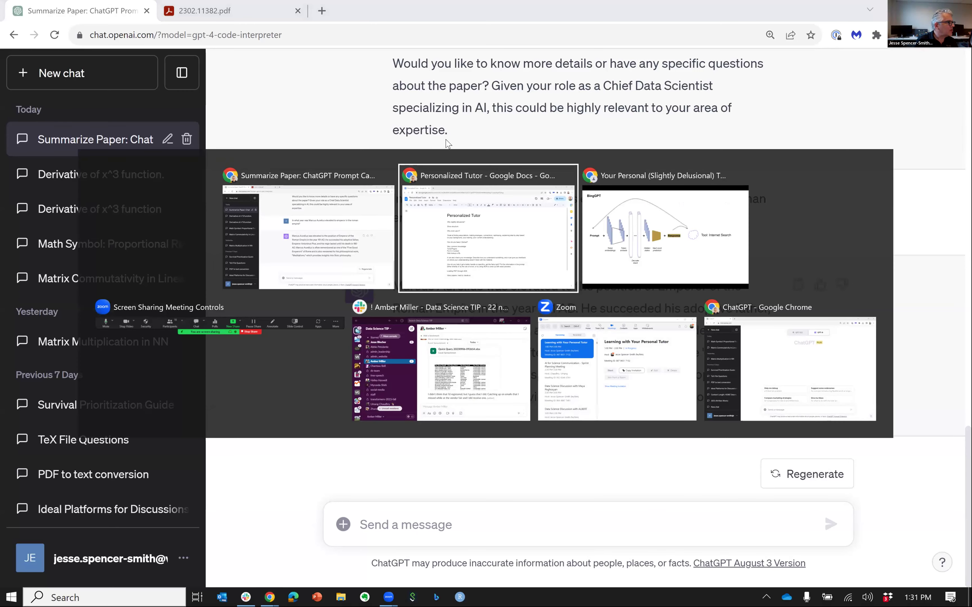
key(alt+shift+Tab)
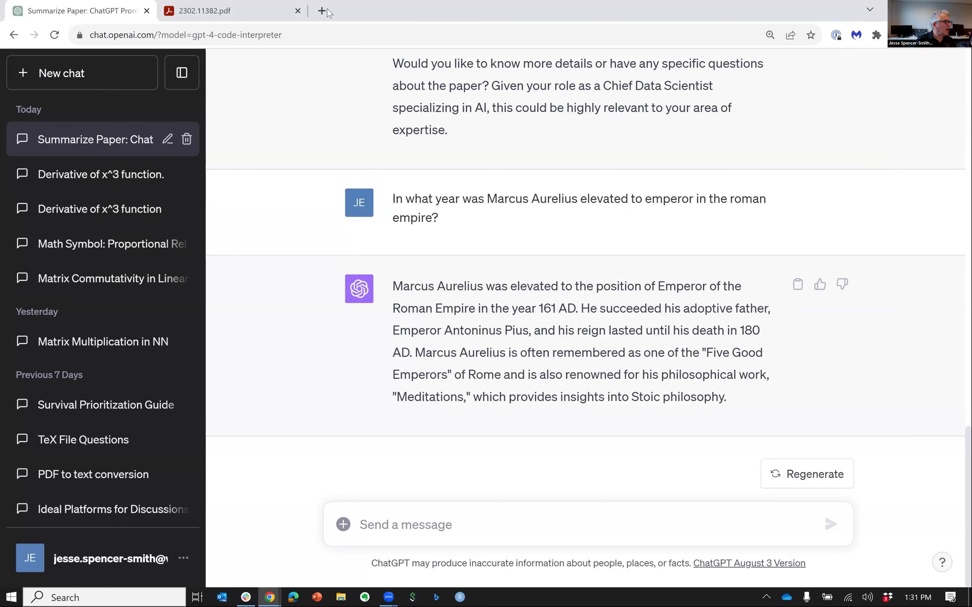
click(323, 11)
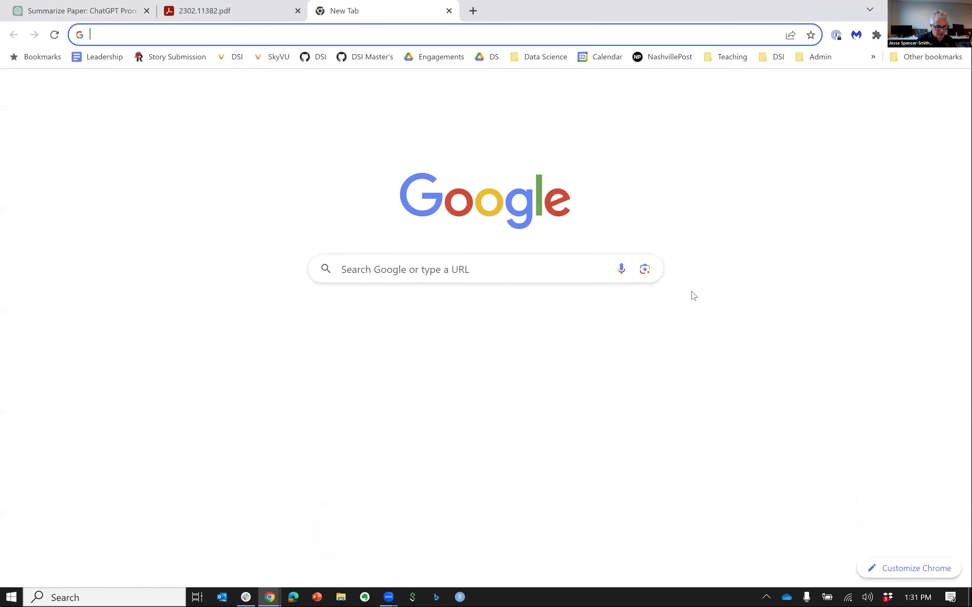
text(claude.)
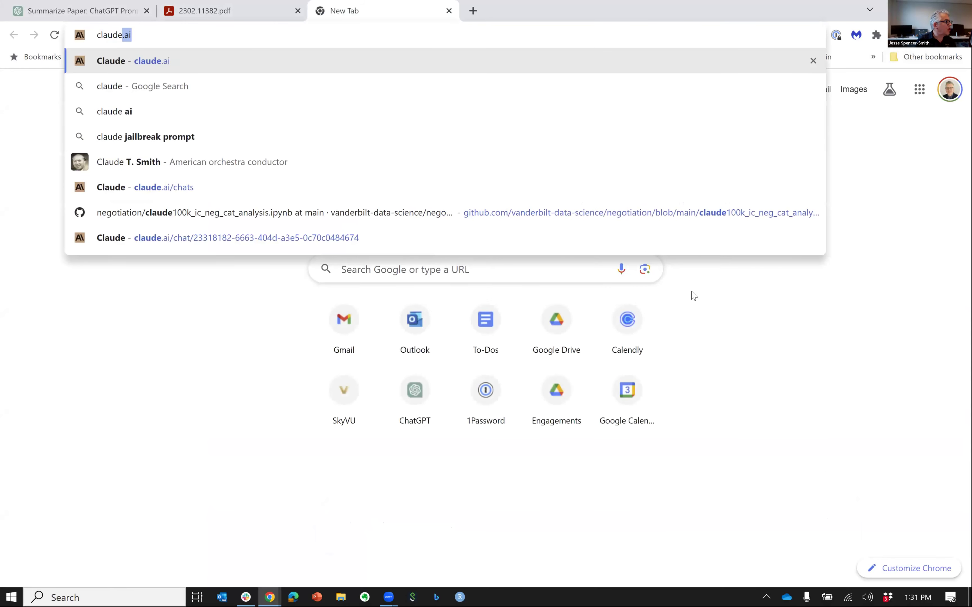
text(ai)
key(Return)
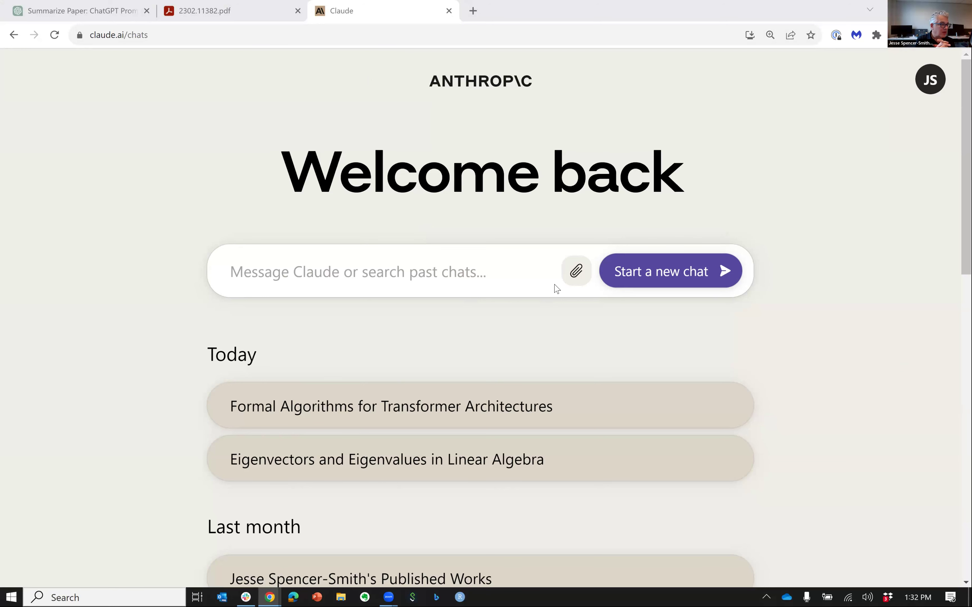
Step: Attach 2302.11382.pdf from Downloads to the Claude message and start a new chat with it
click(575, 271)
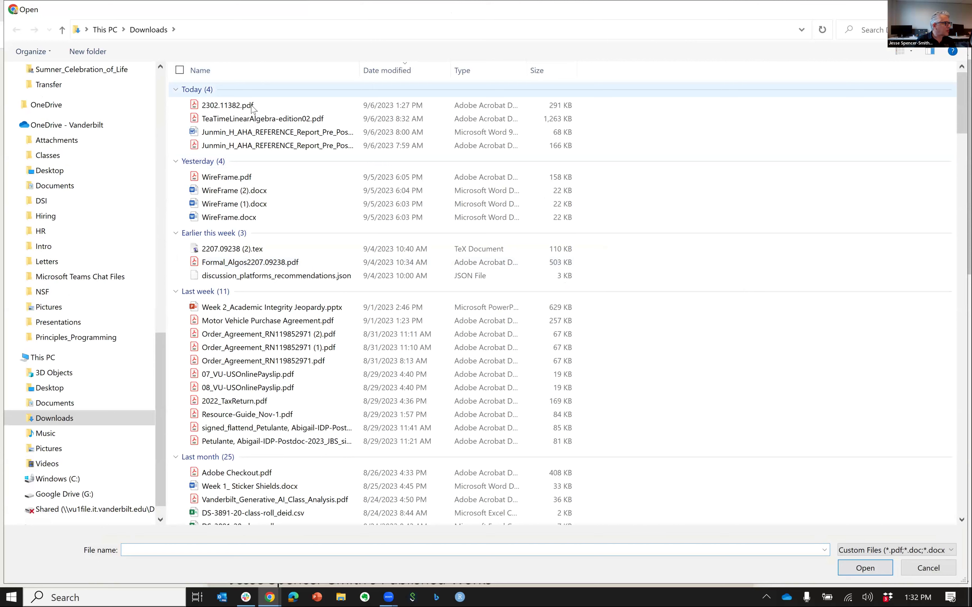
click(241, 105)
click(866, 564)
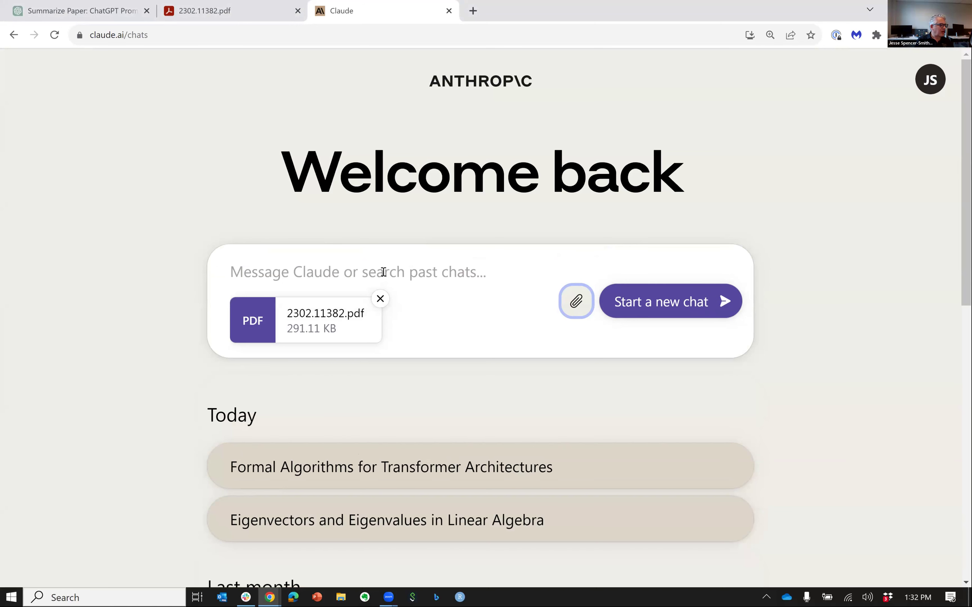
click(698, 302)
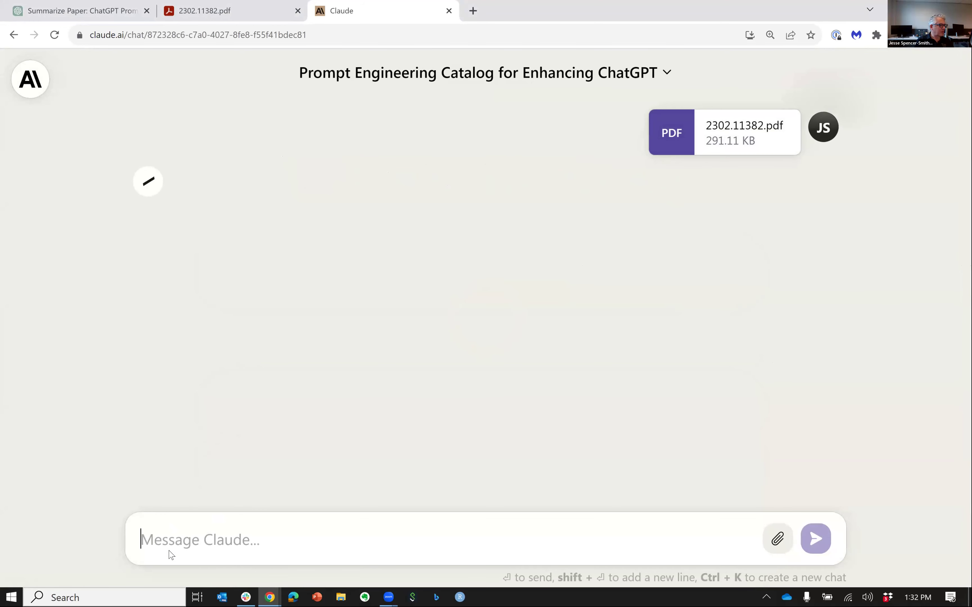
click(182, 543)
text(P)
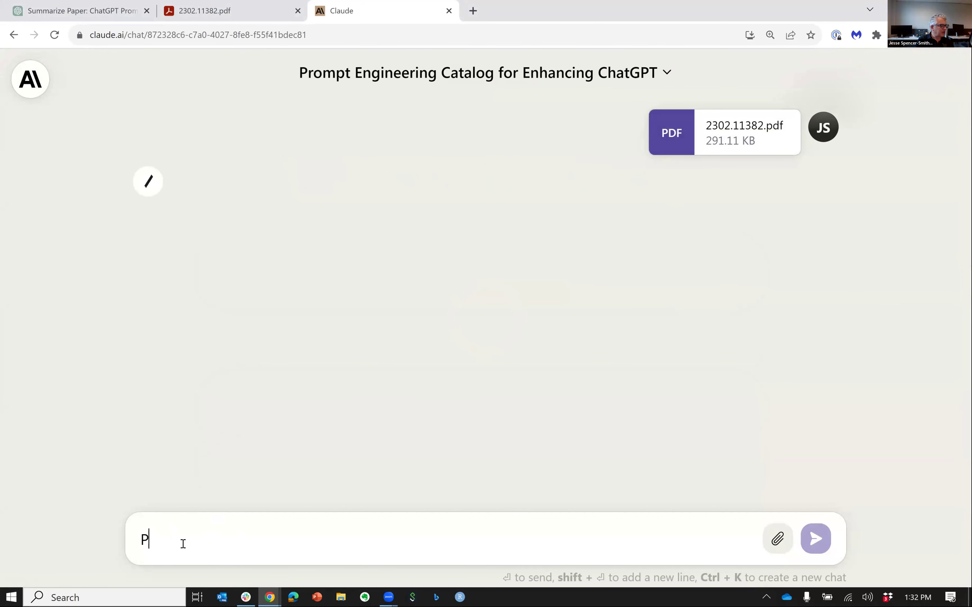
text(lease summar)
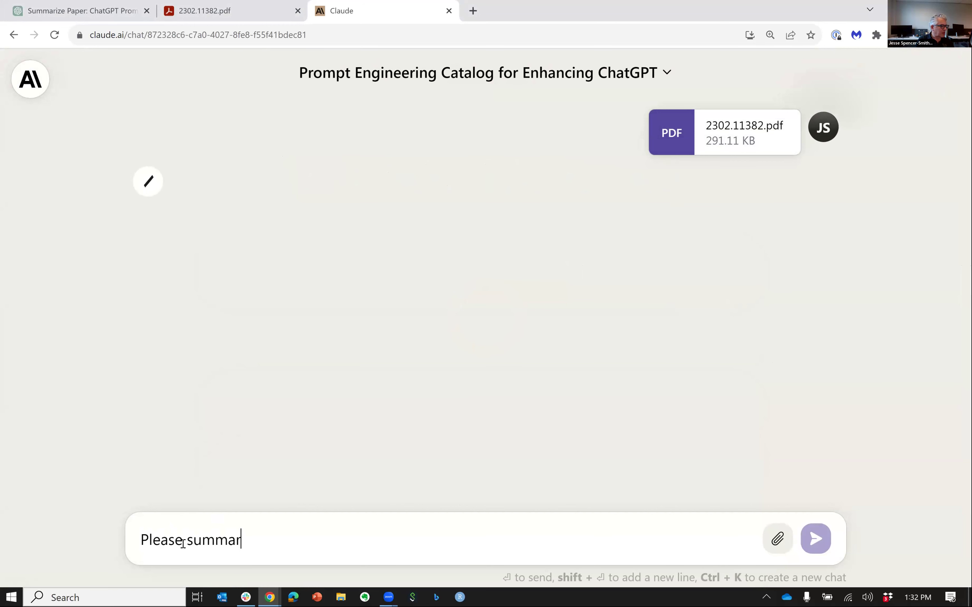
text(ize the paper.)
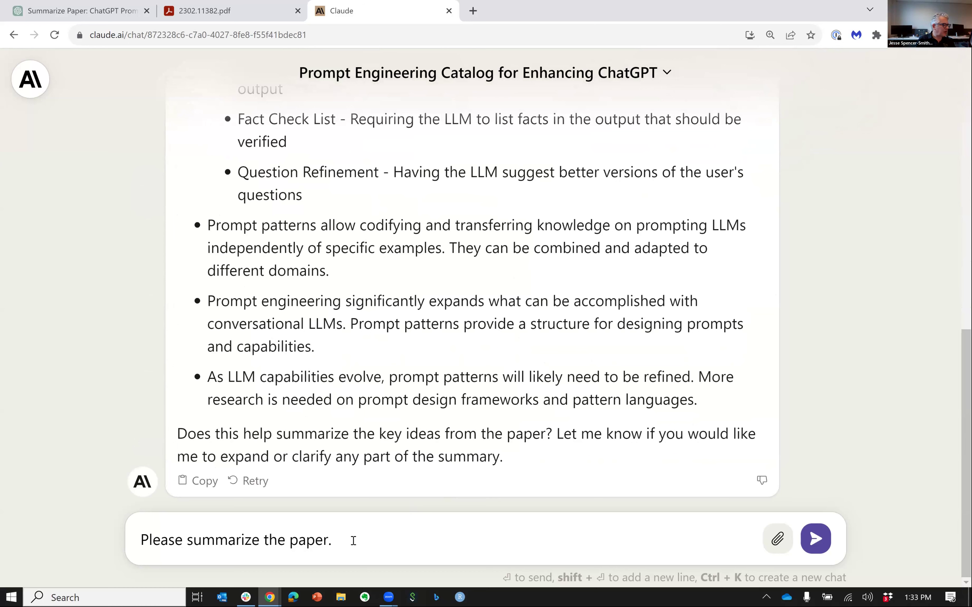
key(XF86AudioLowerVolume)
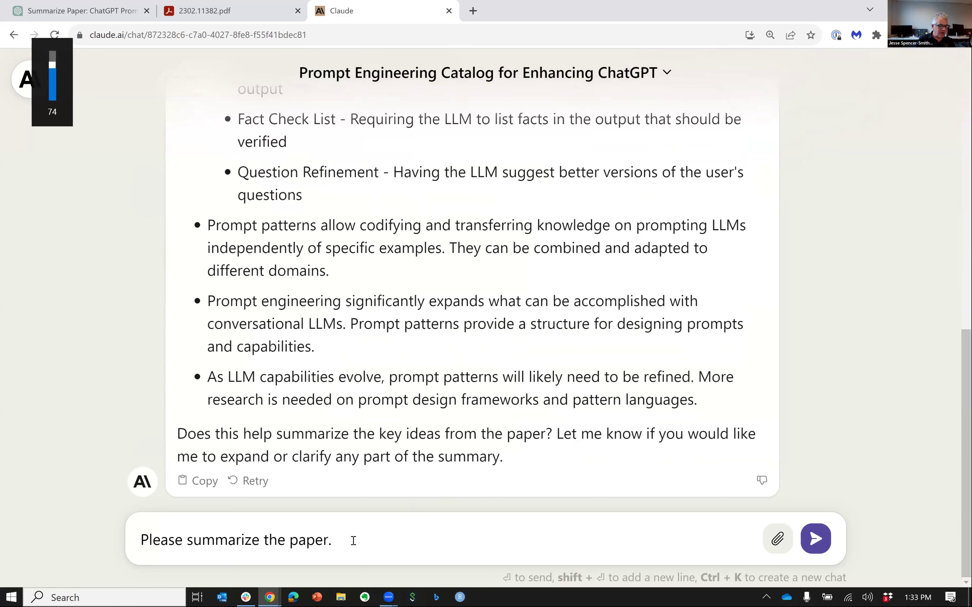
key(BackSpace)
key(BackSpace)
key(BackSpace)
key(BackSpace)
key(BackSpace)
key(BackSpace)
key(BackSpace)
key(BackSpace)
key(BackSpace)
key(BackSpace)
key(BackSpace)
key(BackSpace)
key(BackSpace)
key(BackSpace)
key(BackSpace)
key(BackSpace)
key(BackSpace)
key(BackSpace)
key(BackSpace)
key(BackSpace)
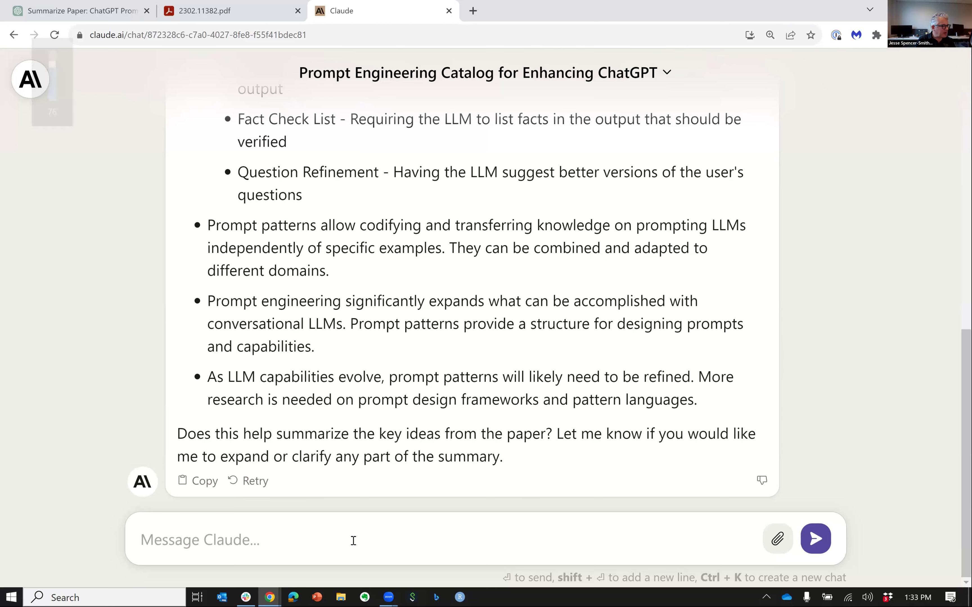
Step: Ask Claude "Please give me an example of a flipped interaction prompt." and view the start of its reply
text(Please give me)
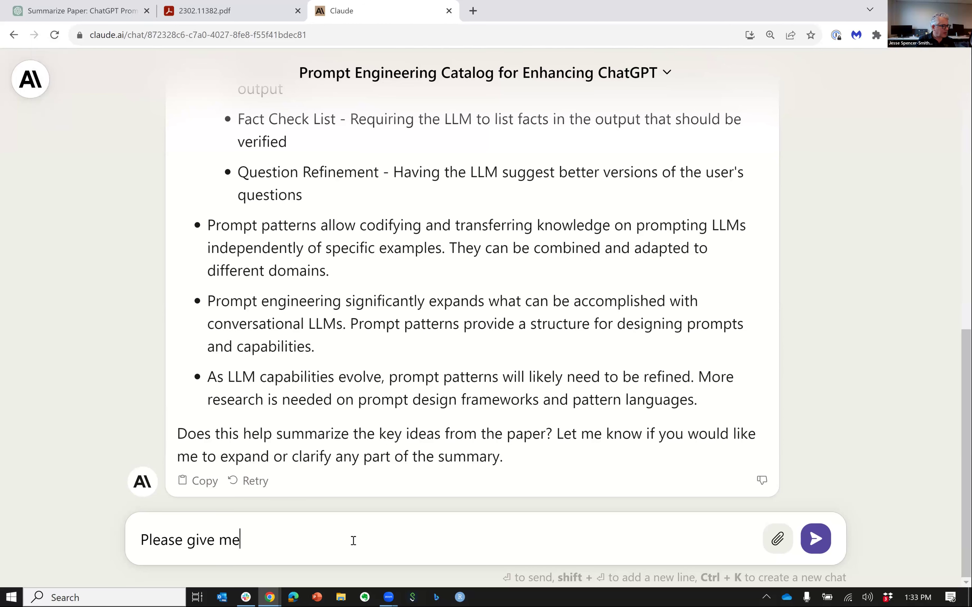
text( an example a)
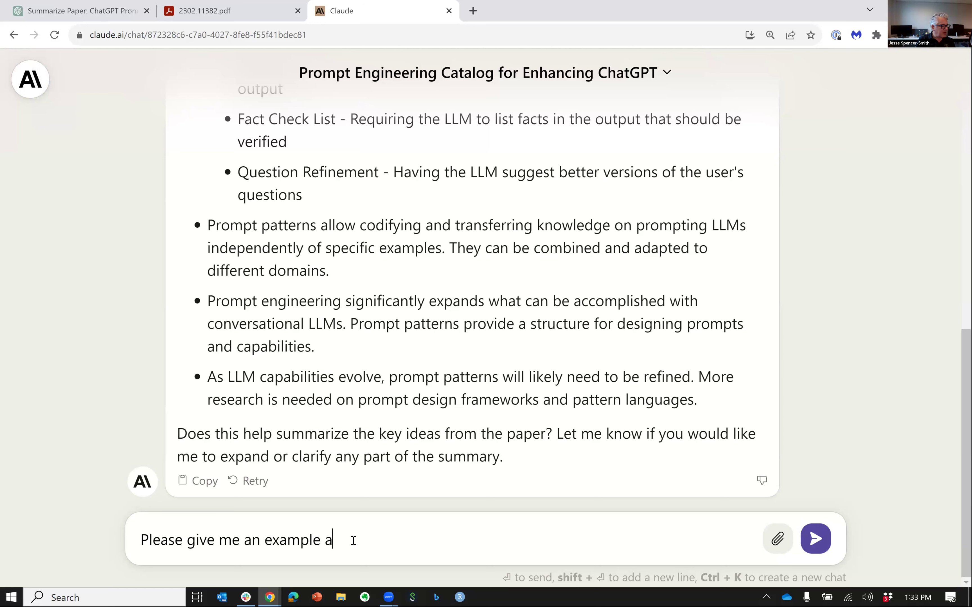
key(BackSpace)
text(of a flipper)
key(BackSpace)
text(d inter)
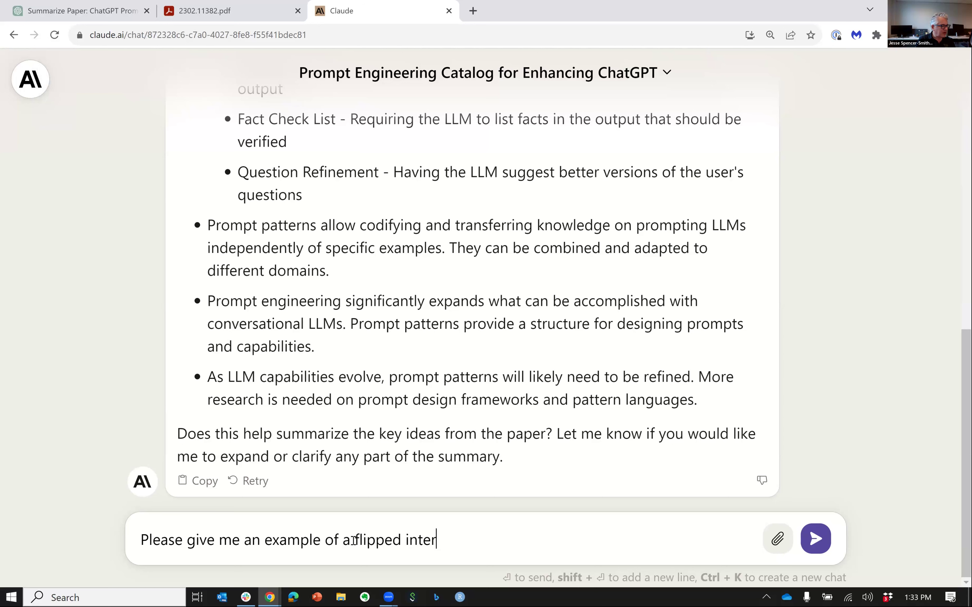
text(action prompt)
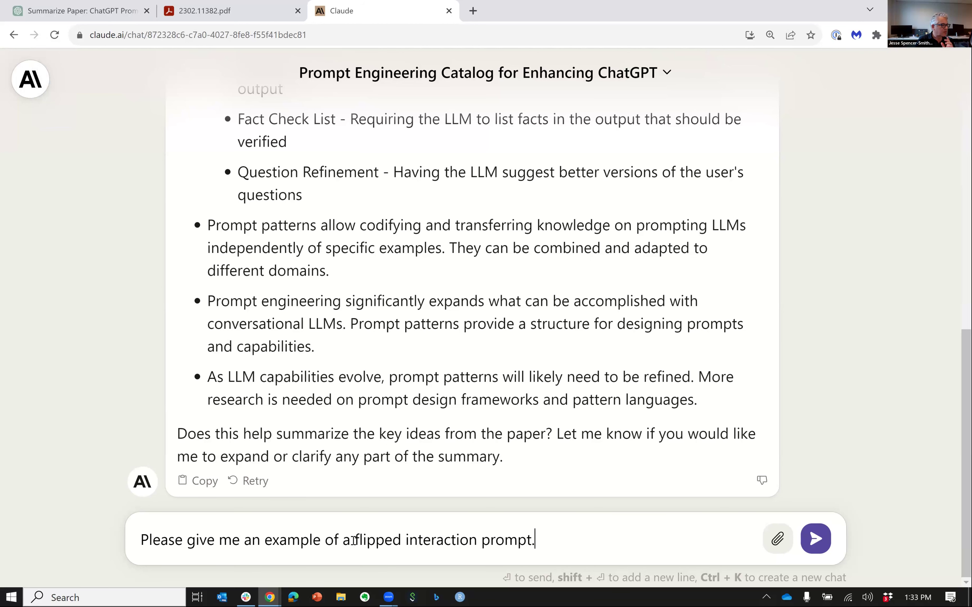
text(.)
key(Return)
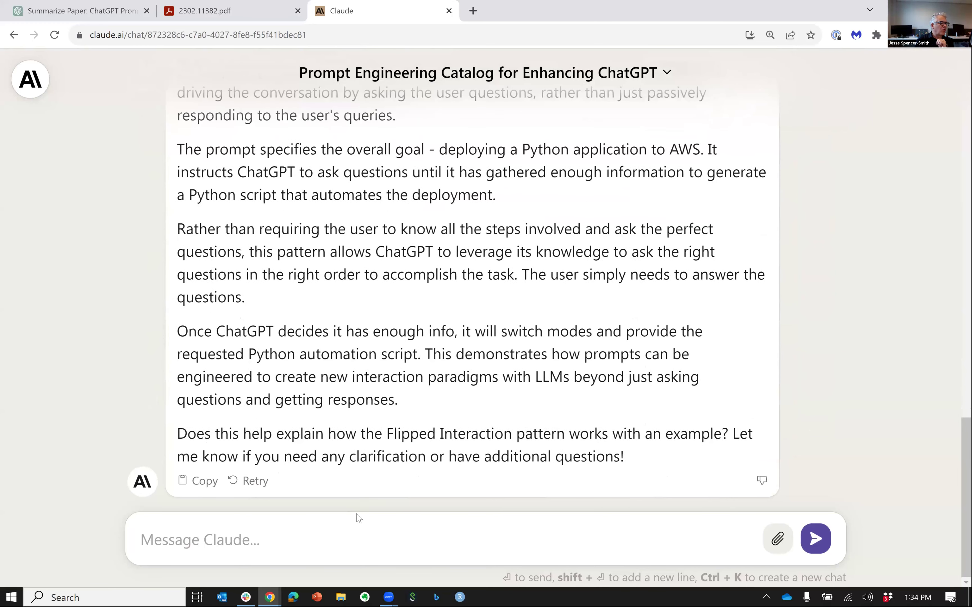
scroll(360, 516, up, 5)
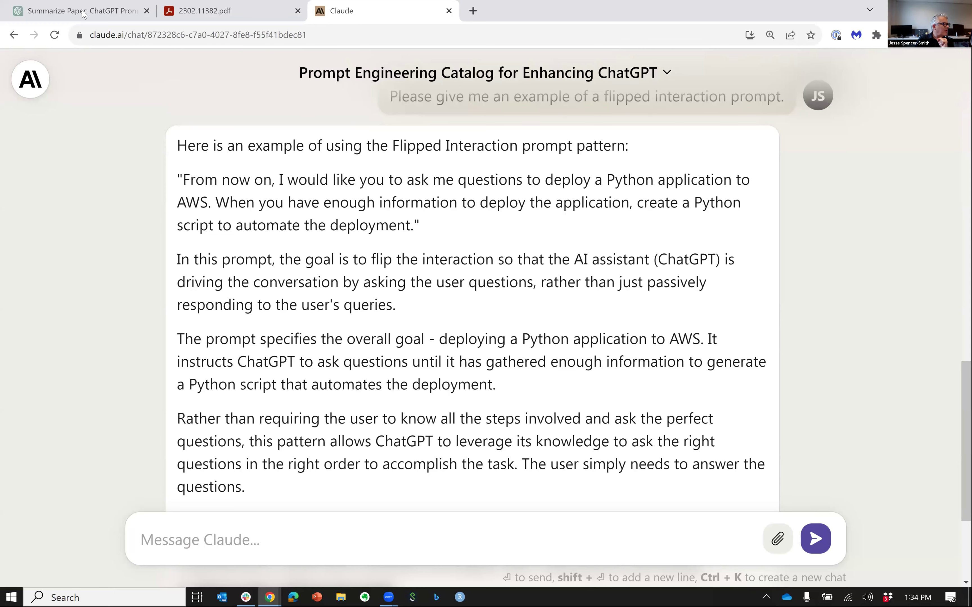
key(ctrl+1)
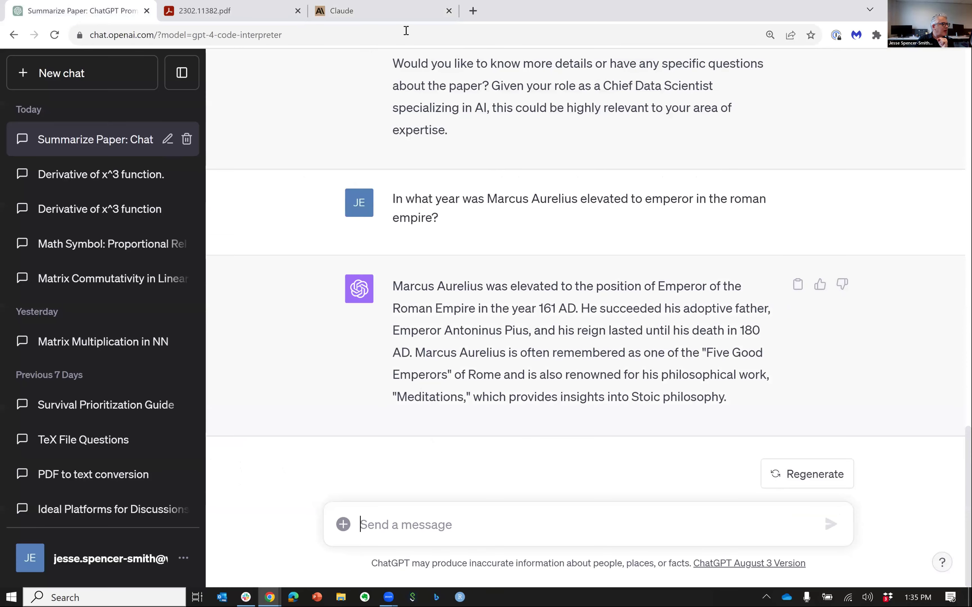
click(397, 13)
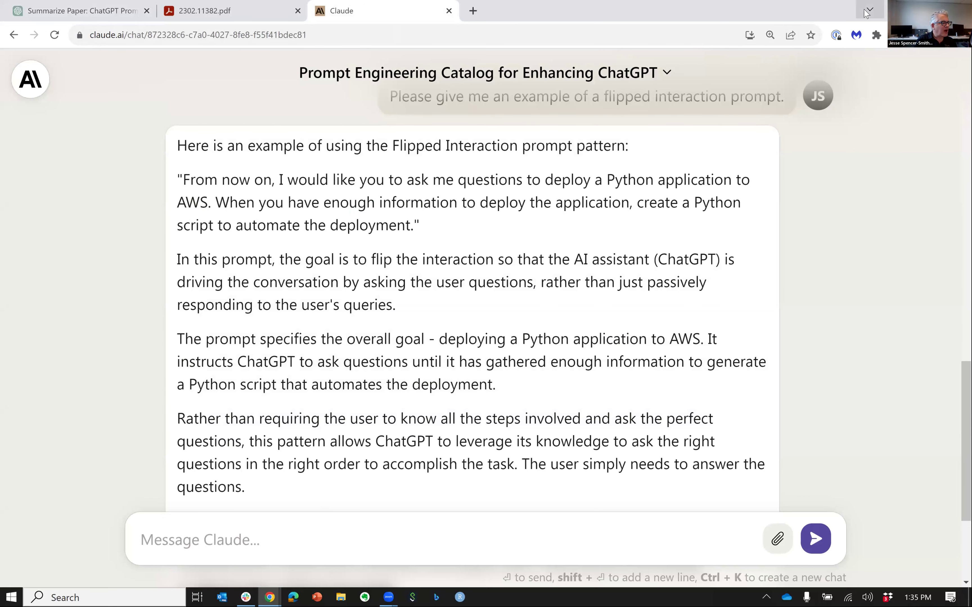
click(866, 13)
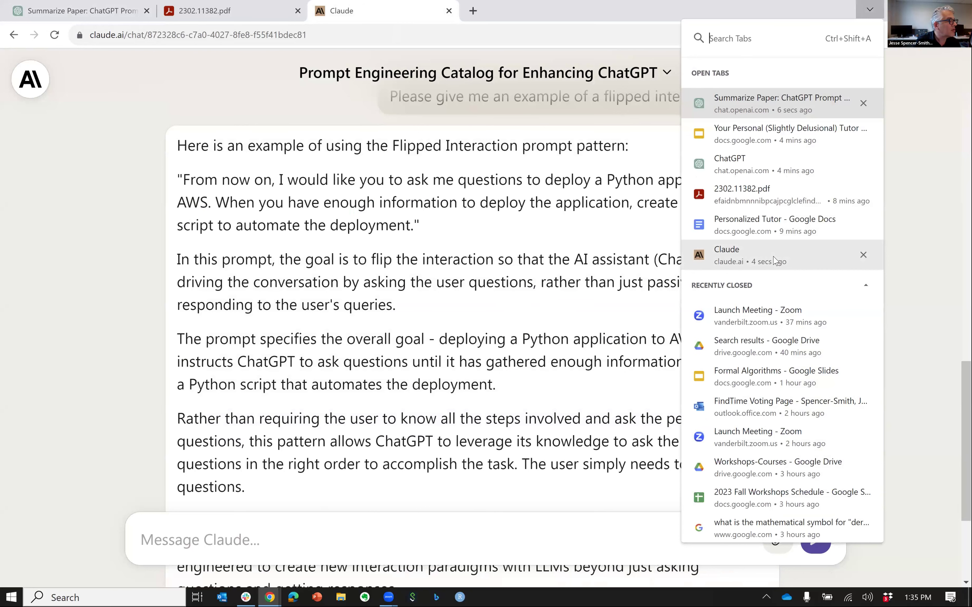
click(395, 241)
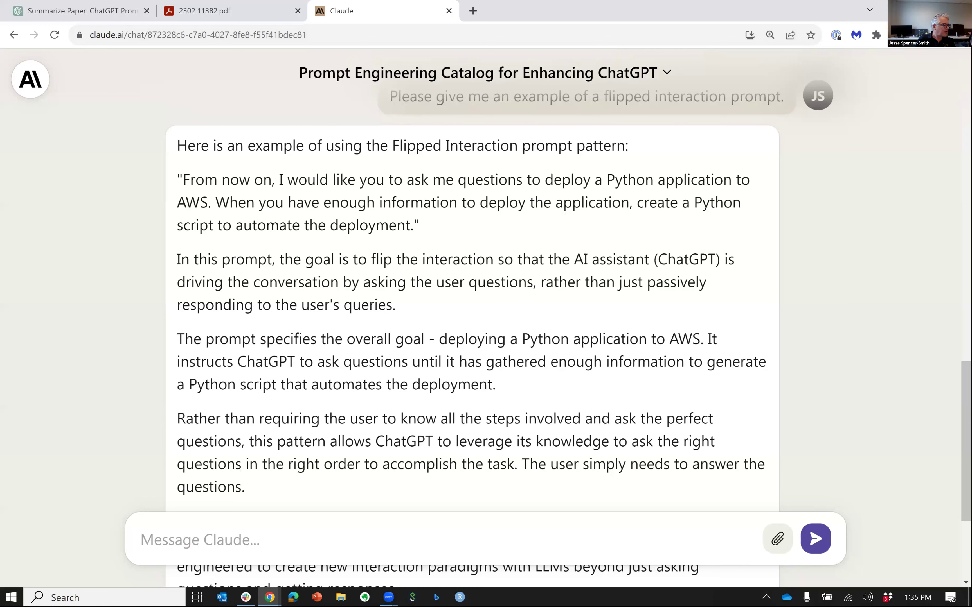
Step: Ask Claude in the same chat "Give me an example that I might use in my history of roman empire course."
click(193, 537)
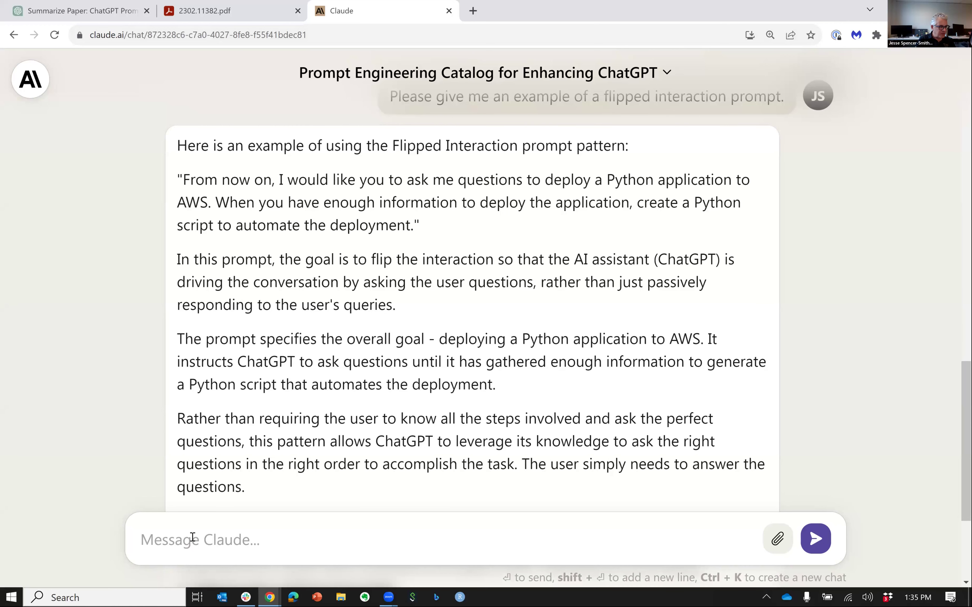
text(Give me an exa)
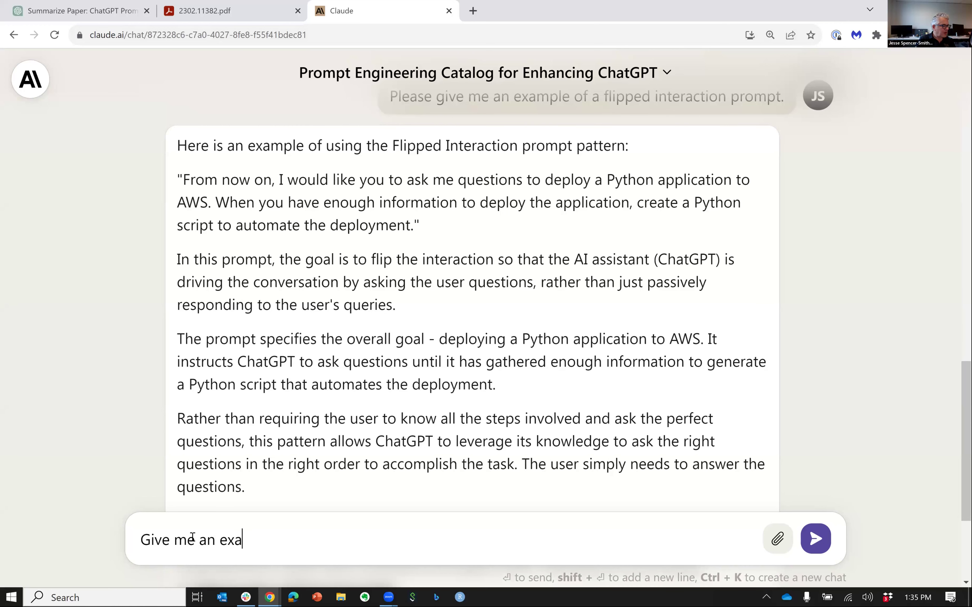
text(mple that I )
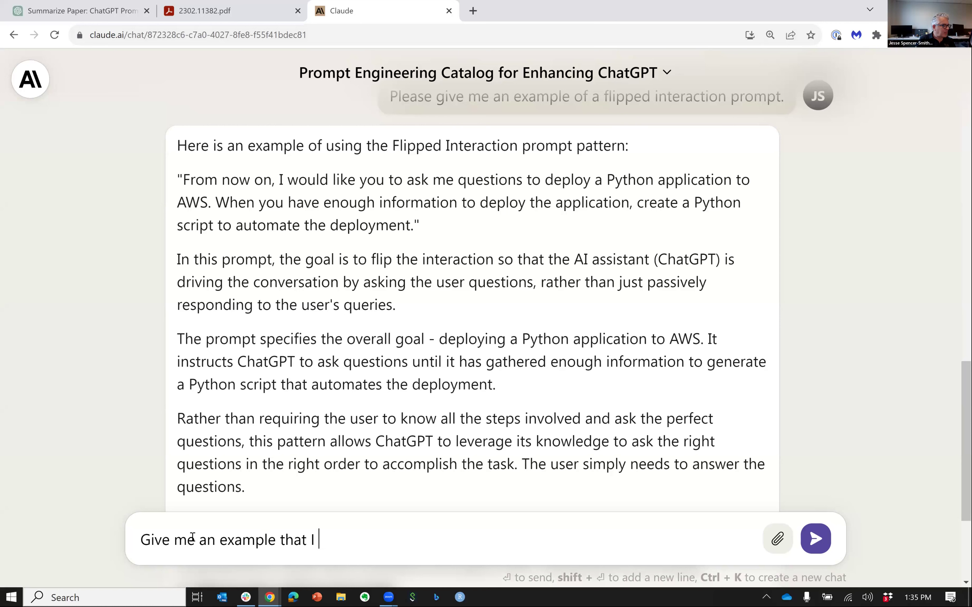
text(might use in my)
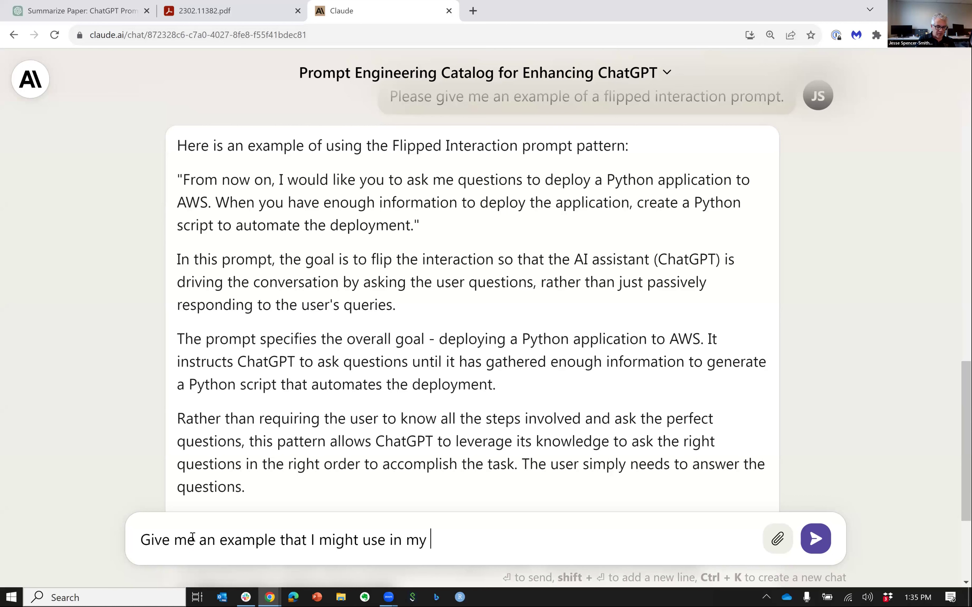
text( history of )
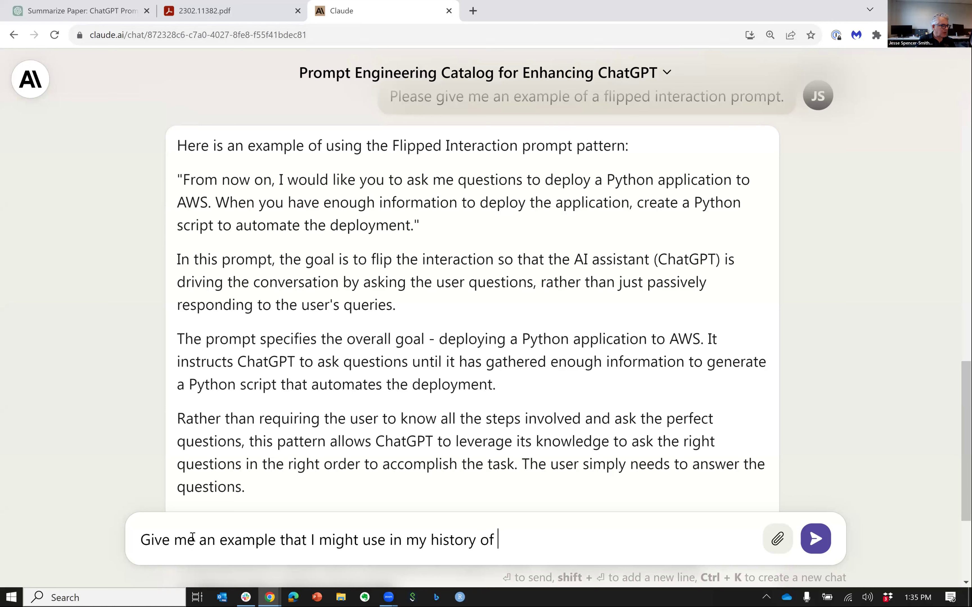
text(roman empi)
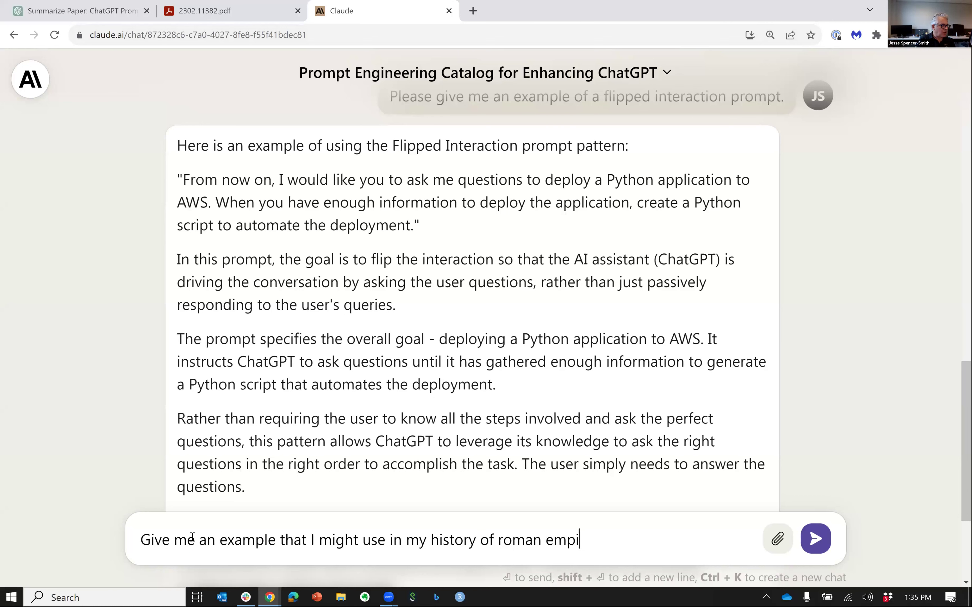
text(re course.)
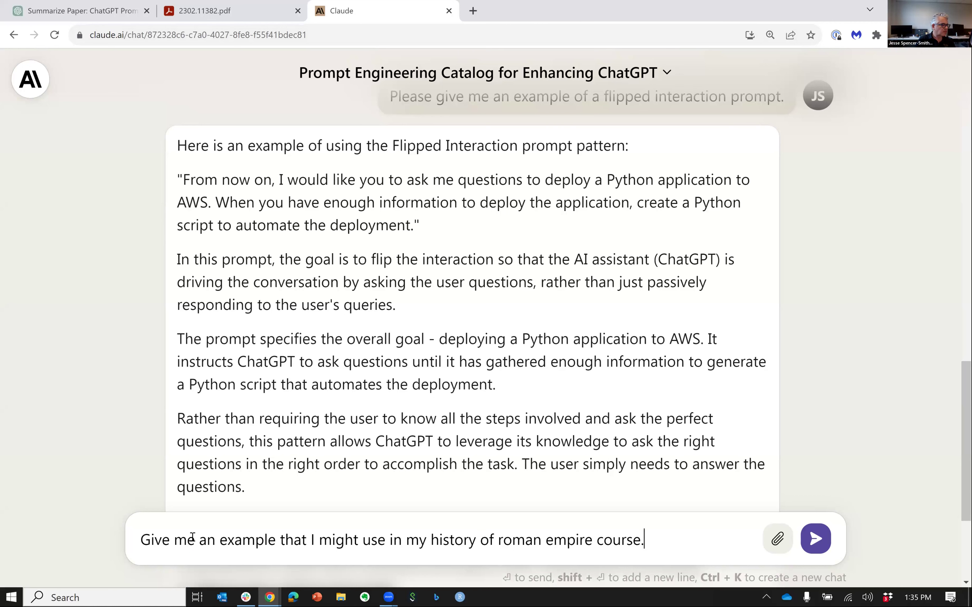
key(Return)
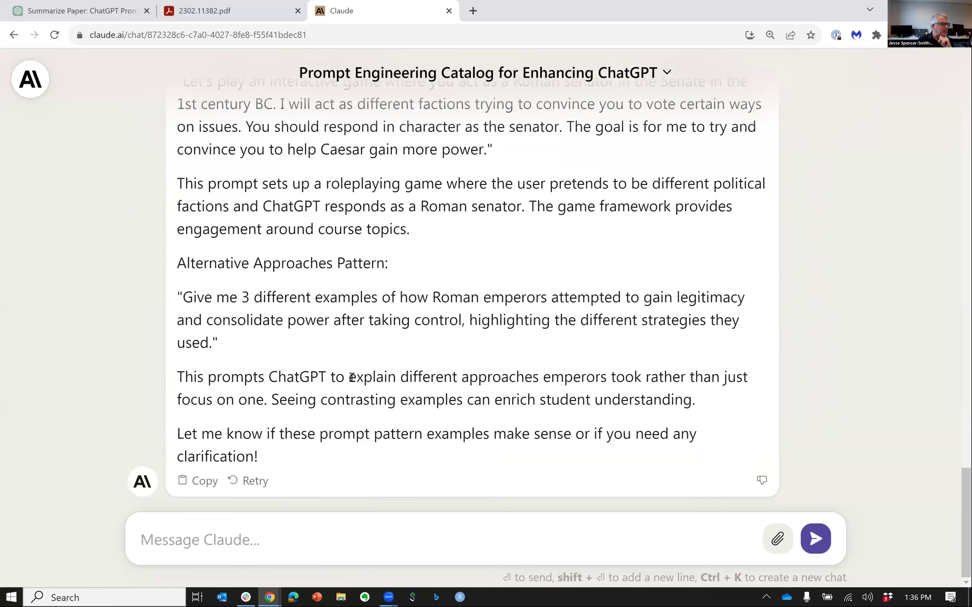
Step: Read through Claude's prompt pattern examples for the Roman Empire course from the beginning to the end of the reply
scroll(352, 377, up, 15)
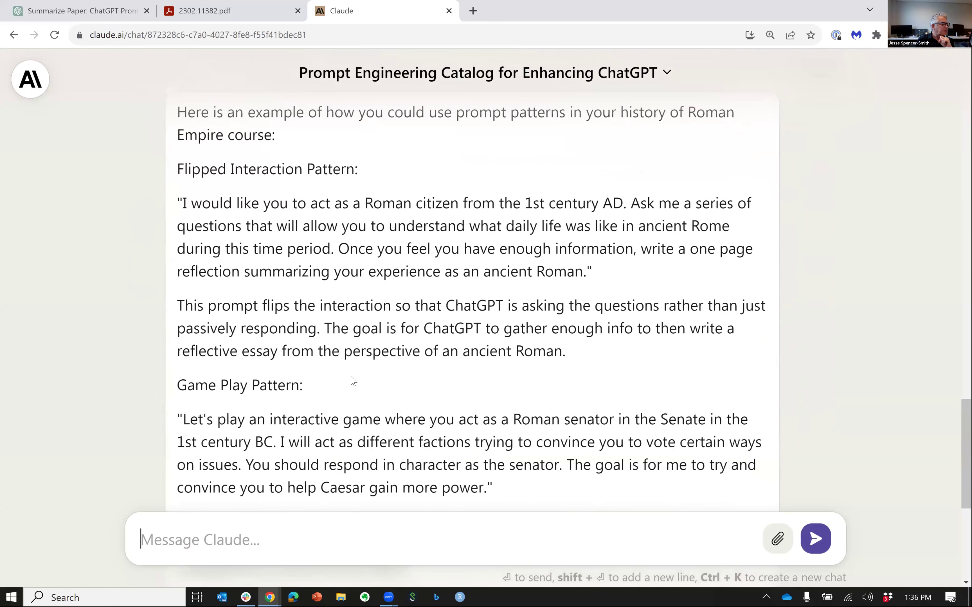
scroll(352, 378, down, 1)
scroll(352, 378, down, 1)
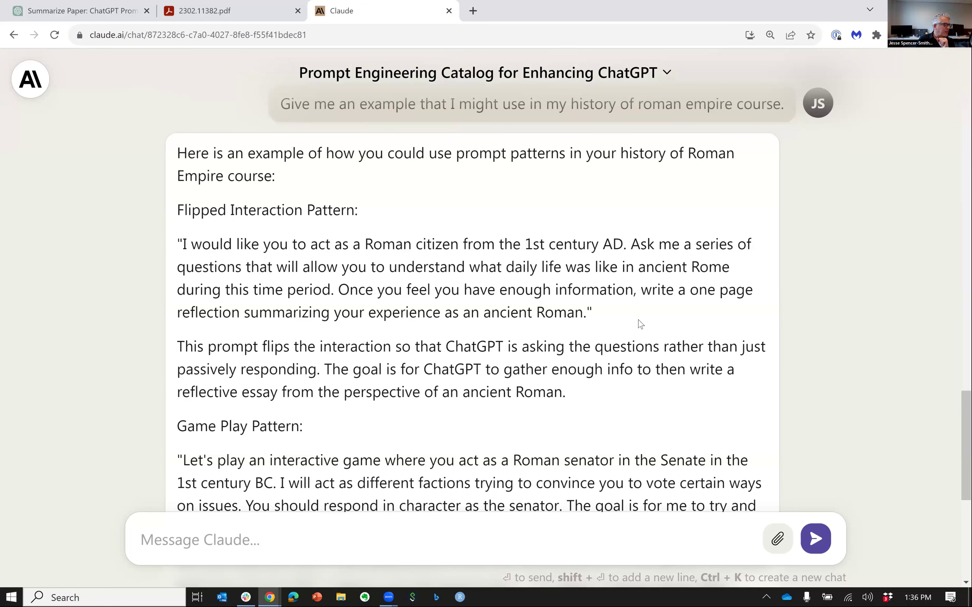
scroll(641, 322, down, 1)
scroll(638, 322, down, 7)
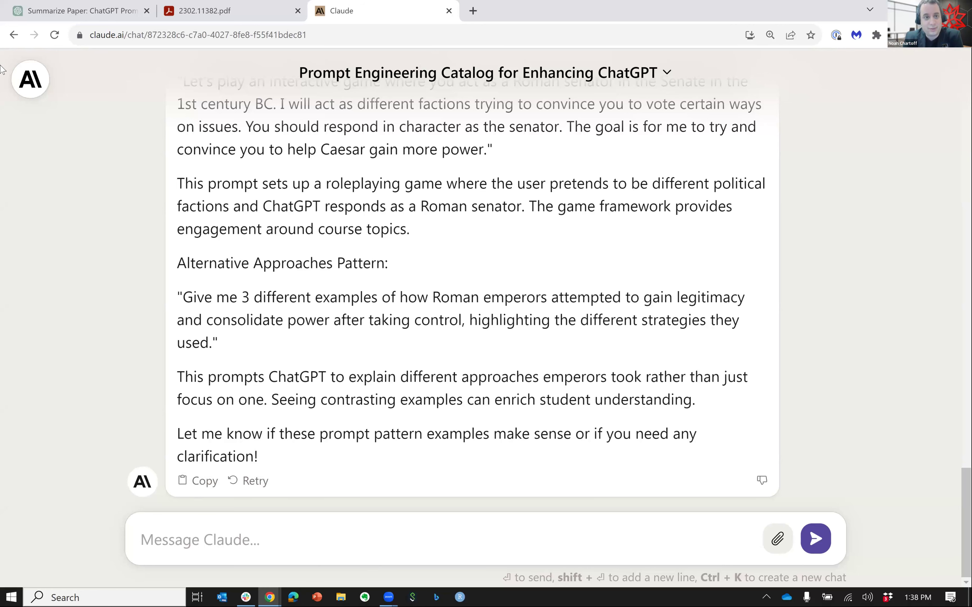
Step: View the "Derivative of x^3 function." chat in ChatGPT and switch to the BingGPT slide in the presentation
click(45, 7)
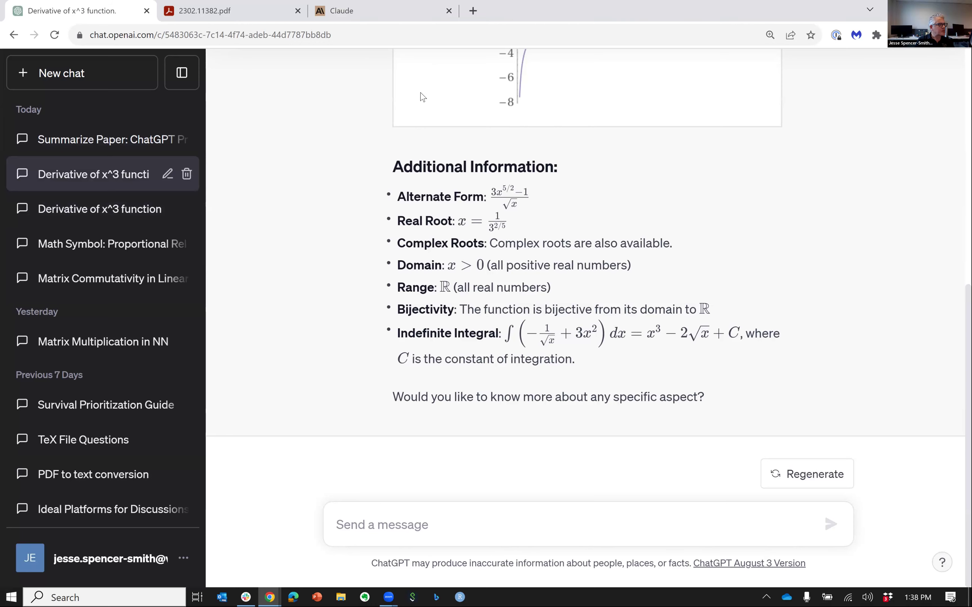
key(alt+Tab)
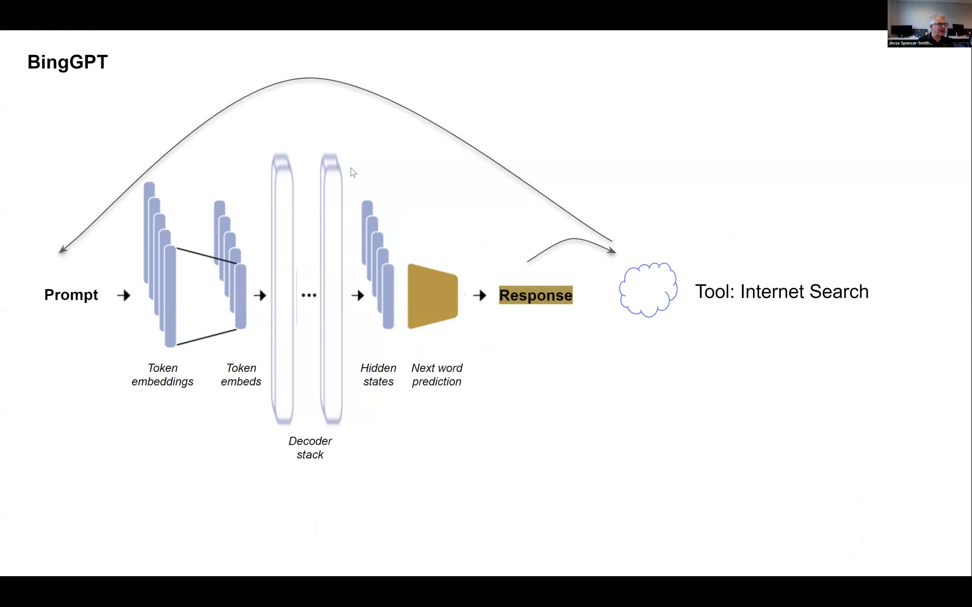